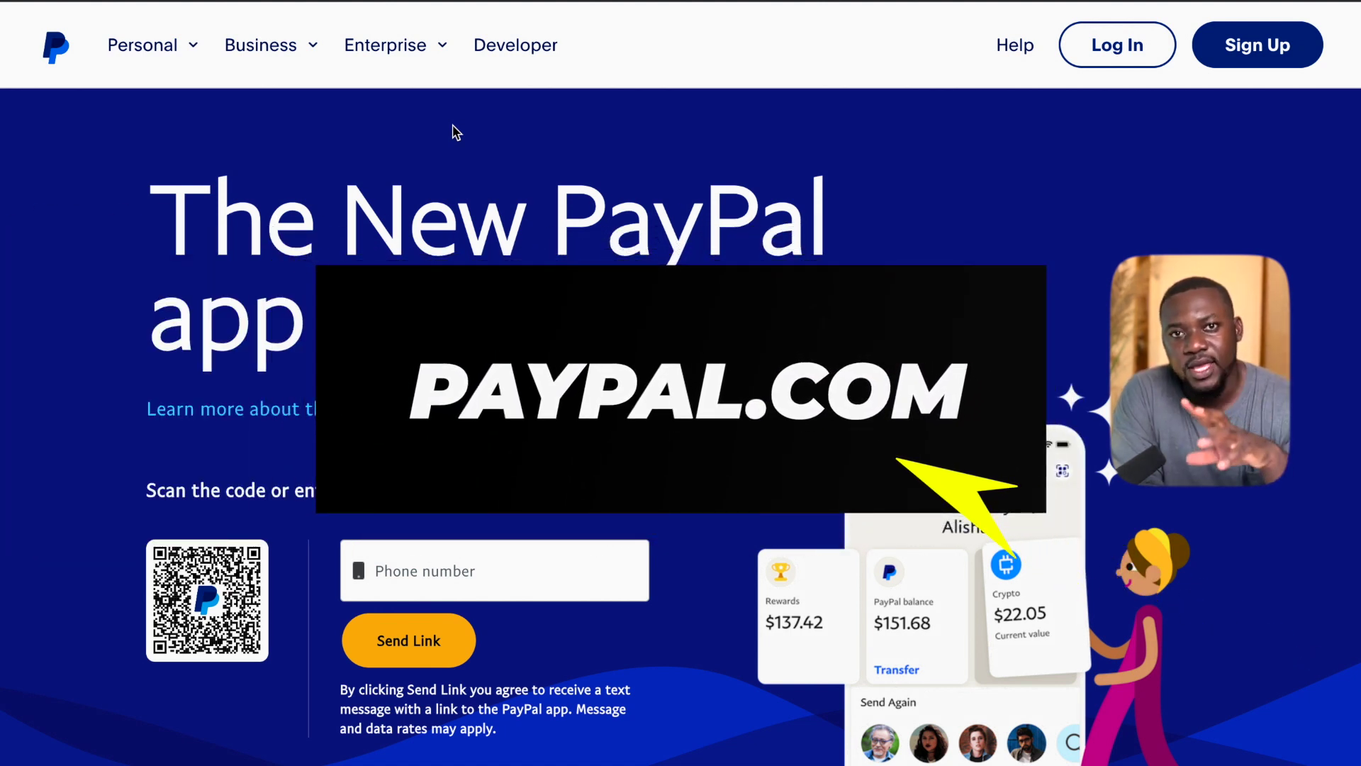
Scroll to the PayPal page footer and open the country and region list.
scroll(454, 135, "down", 2)
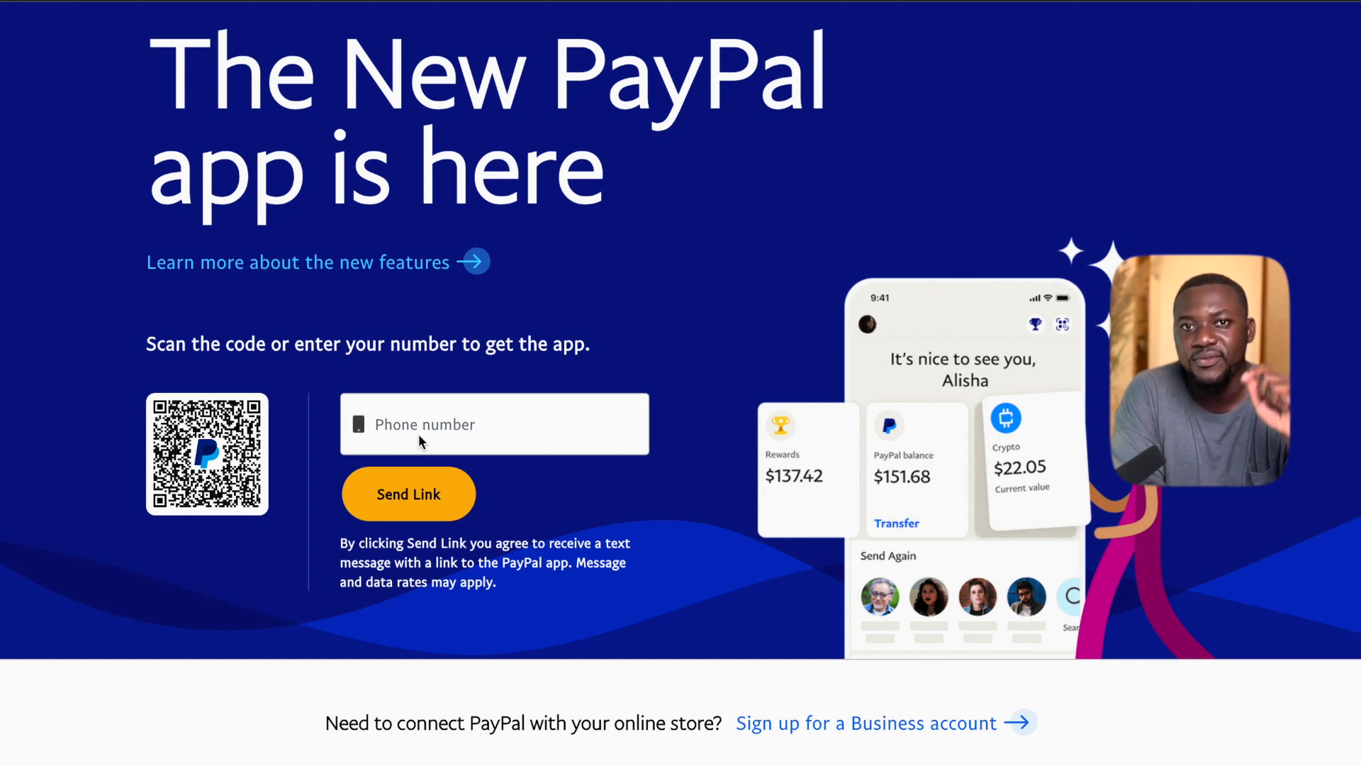
scroll(418, 434, "up", 2)
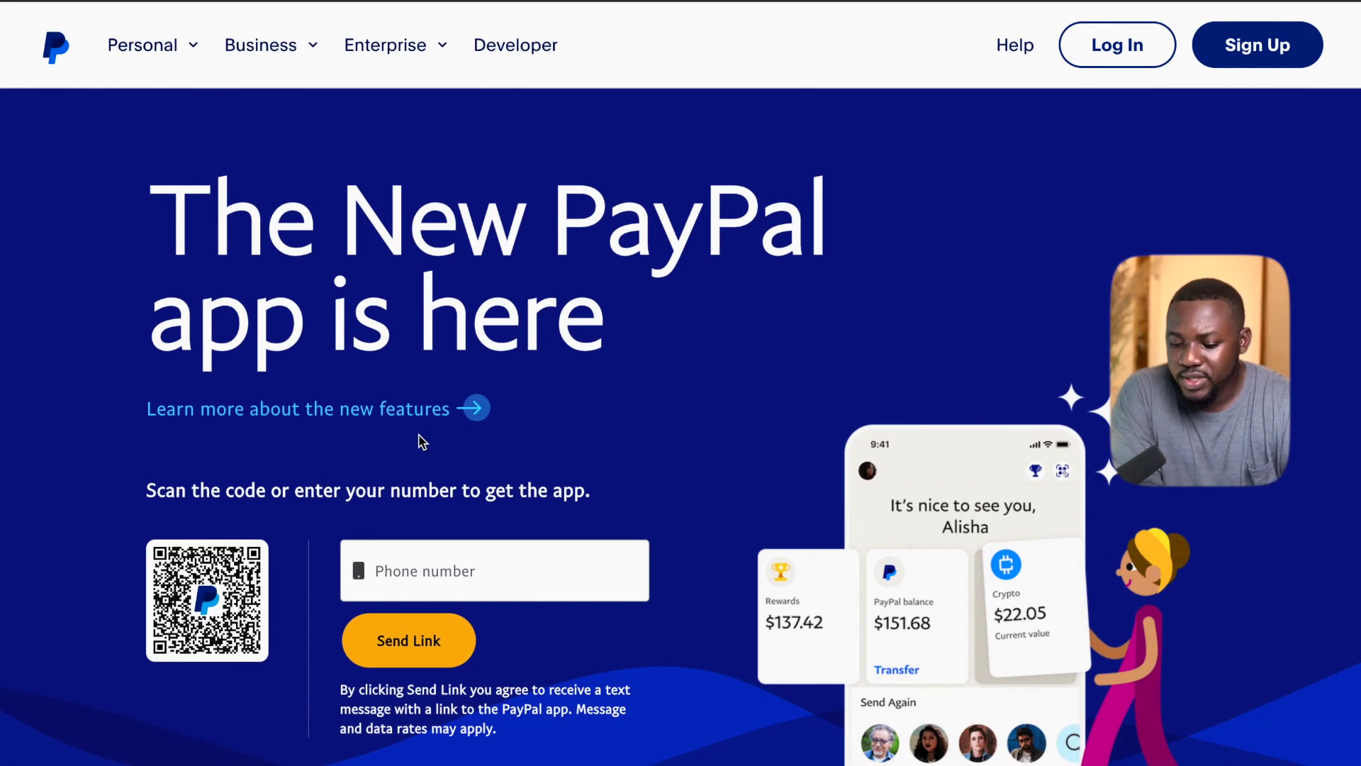
scroll(418, 435, "down", 15)
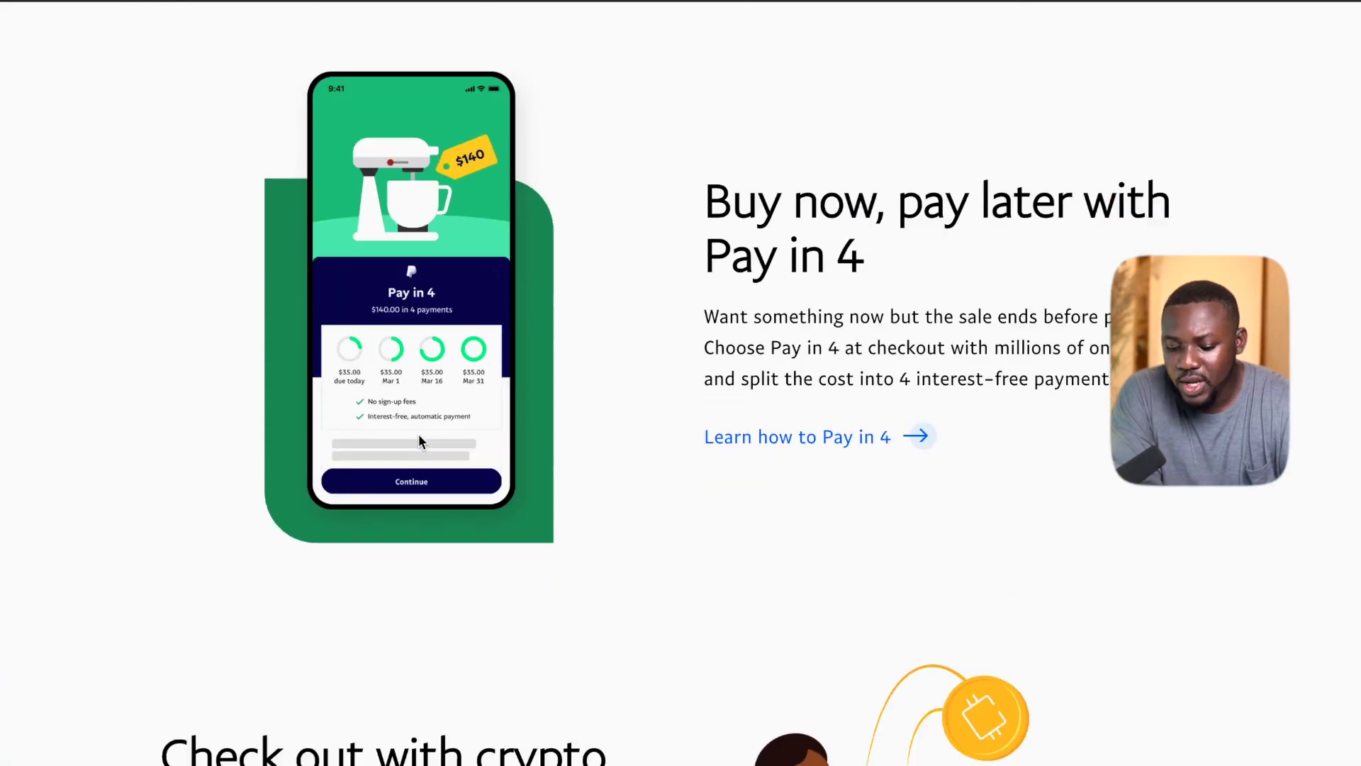
scroll(419, 439, "down", 20)
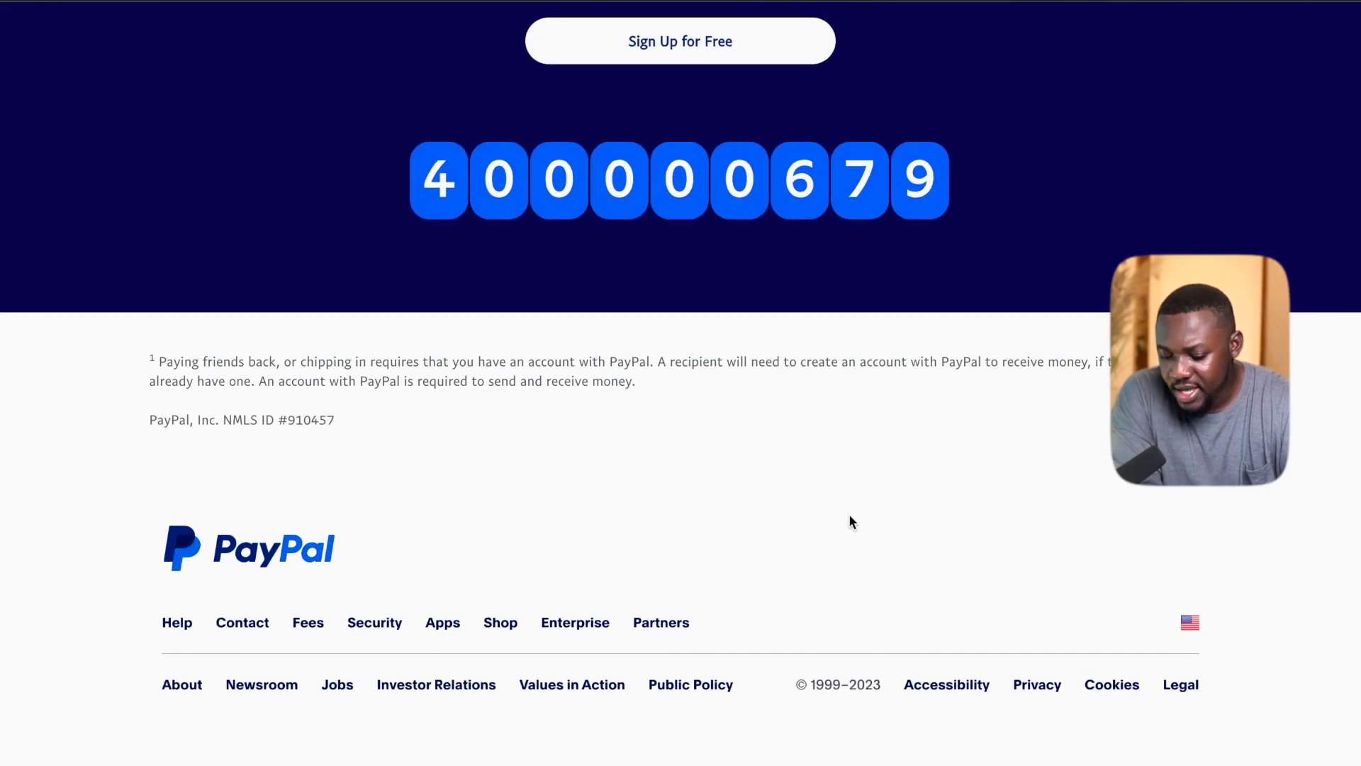
left_click(1189, 624)
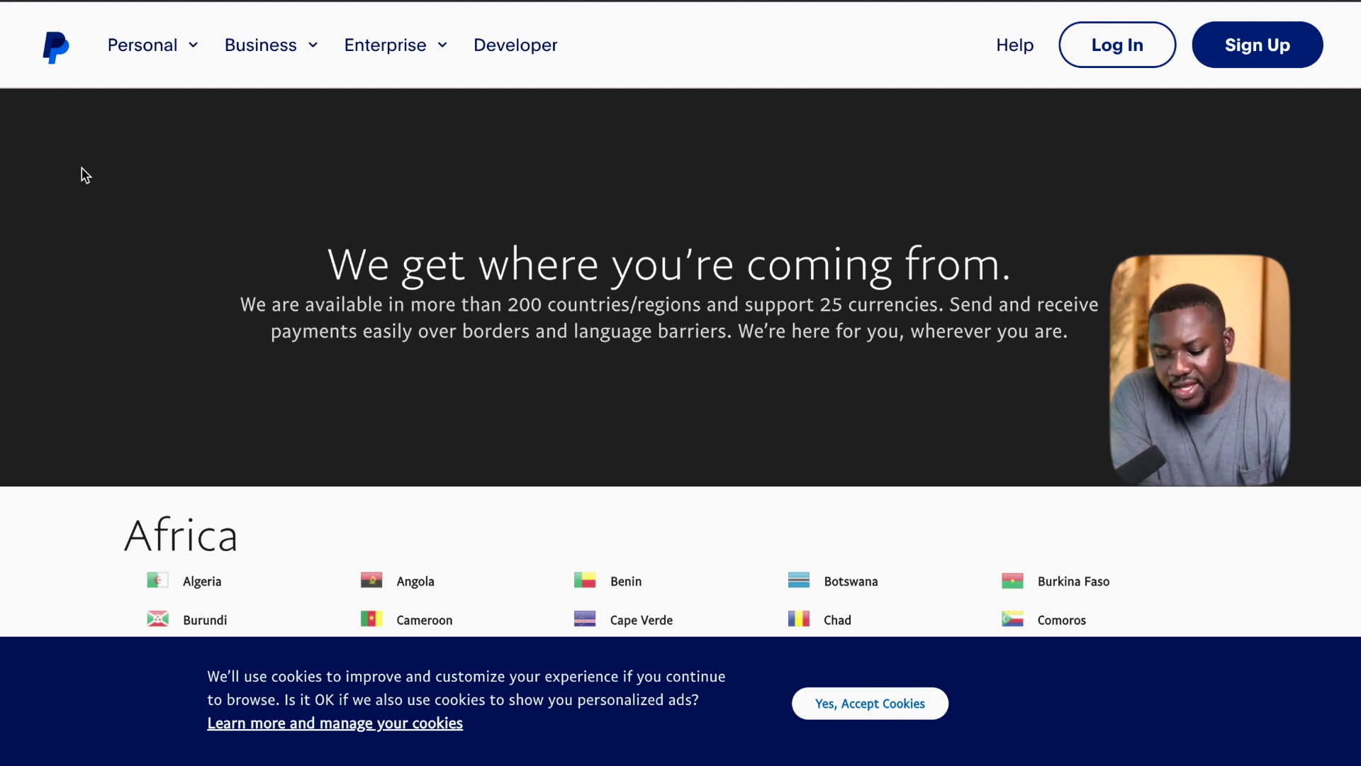
Pick United Arab Emirates under Asia Pacific to load the UAE PayPal site.
scroll(85, 175, "down", 5)
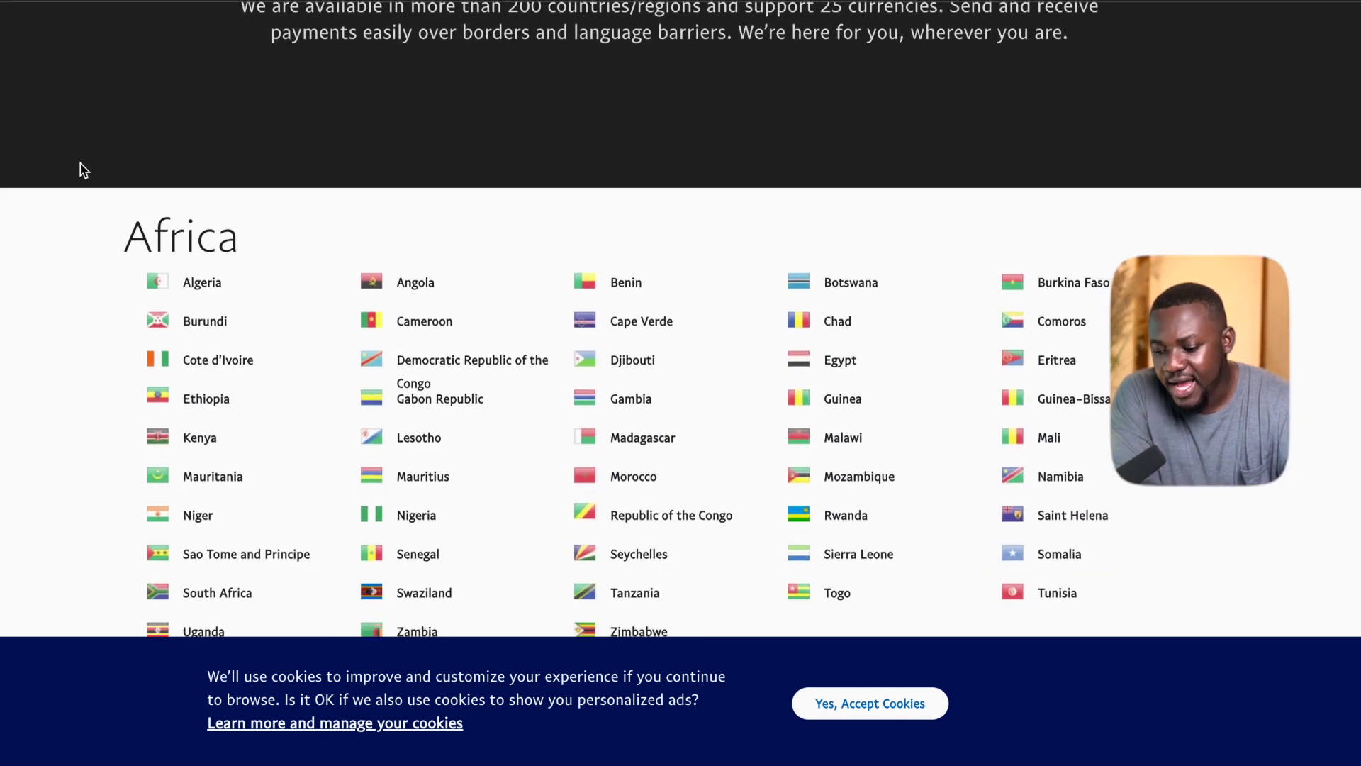
scroll(81, 170, "down", 3)
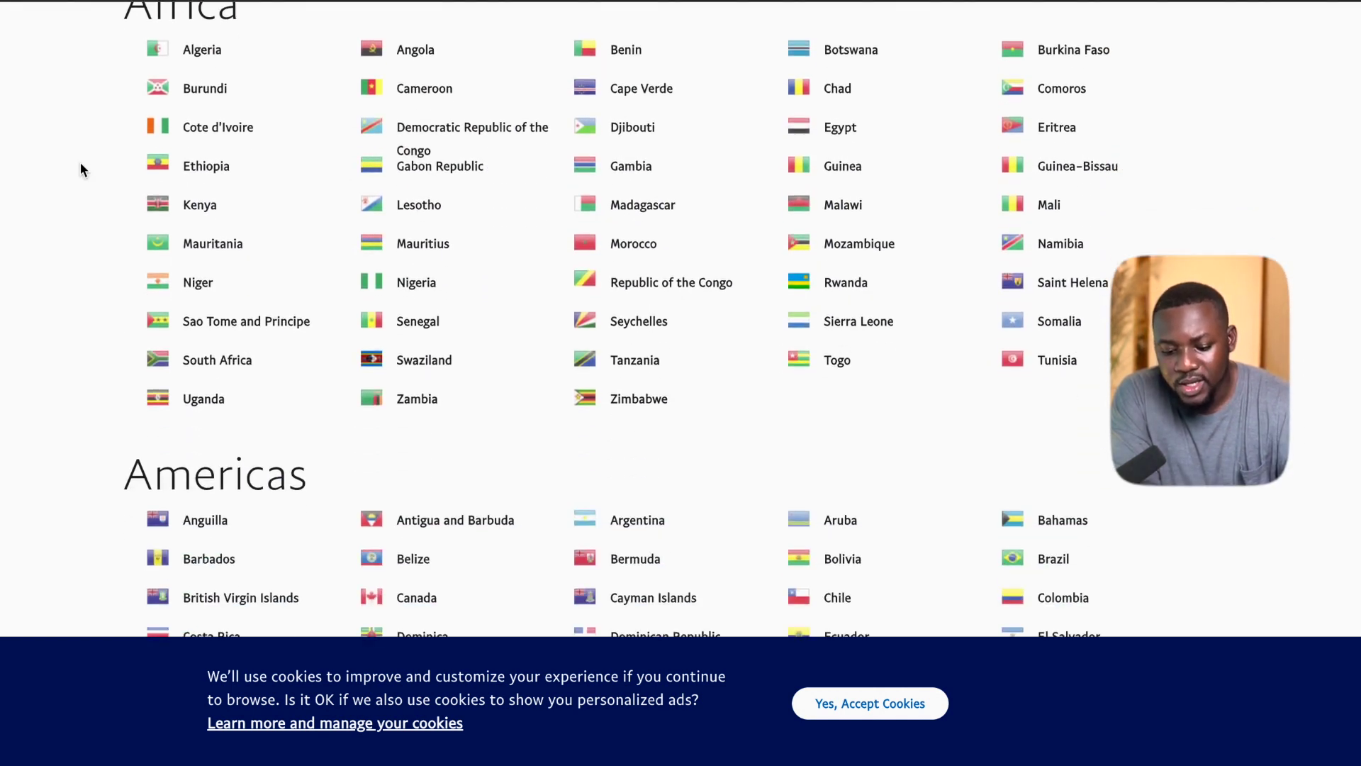
scroll(80, 169, "up", 2)
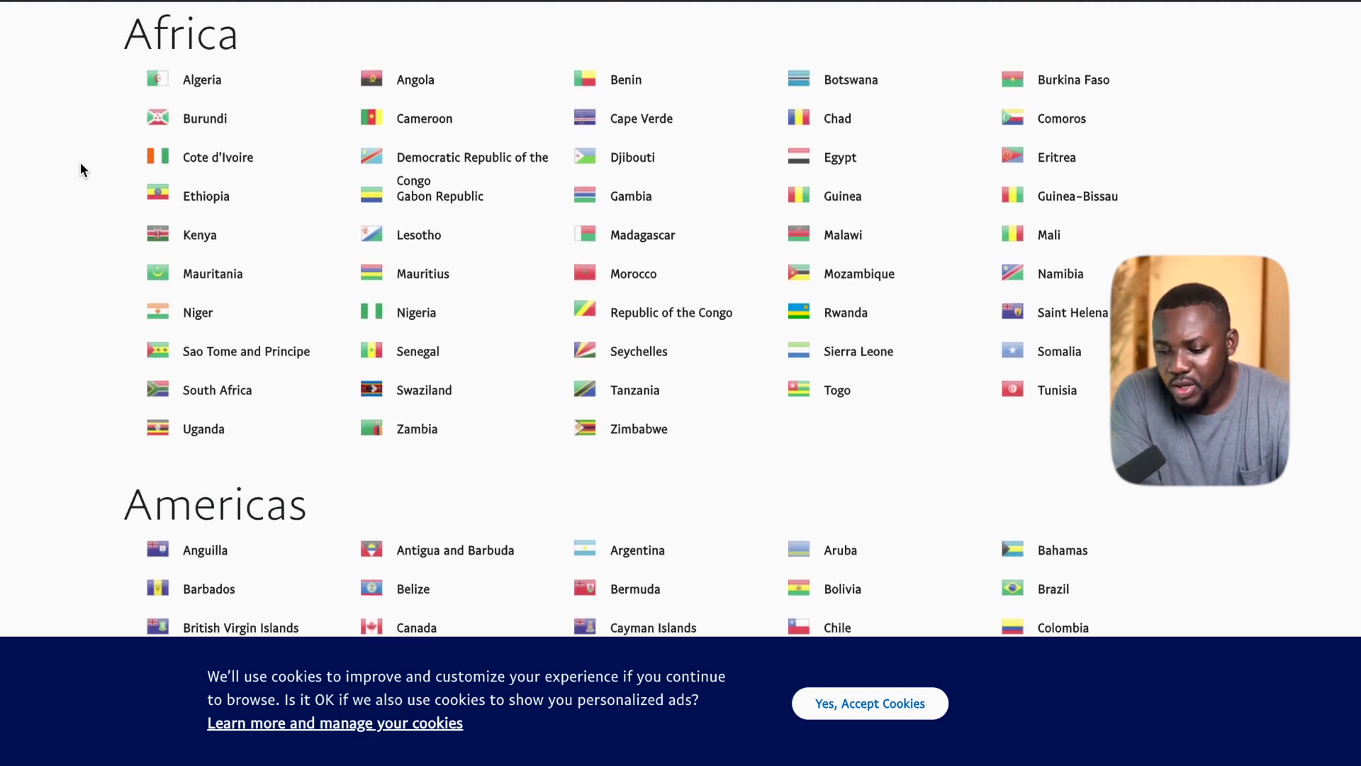
scroll(80, 169, "down", 6)
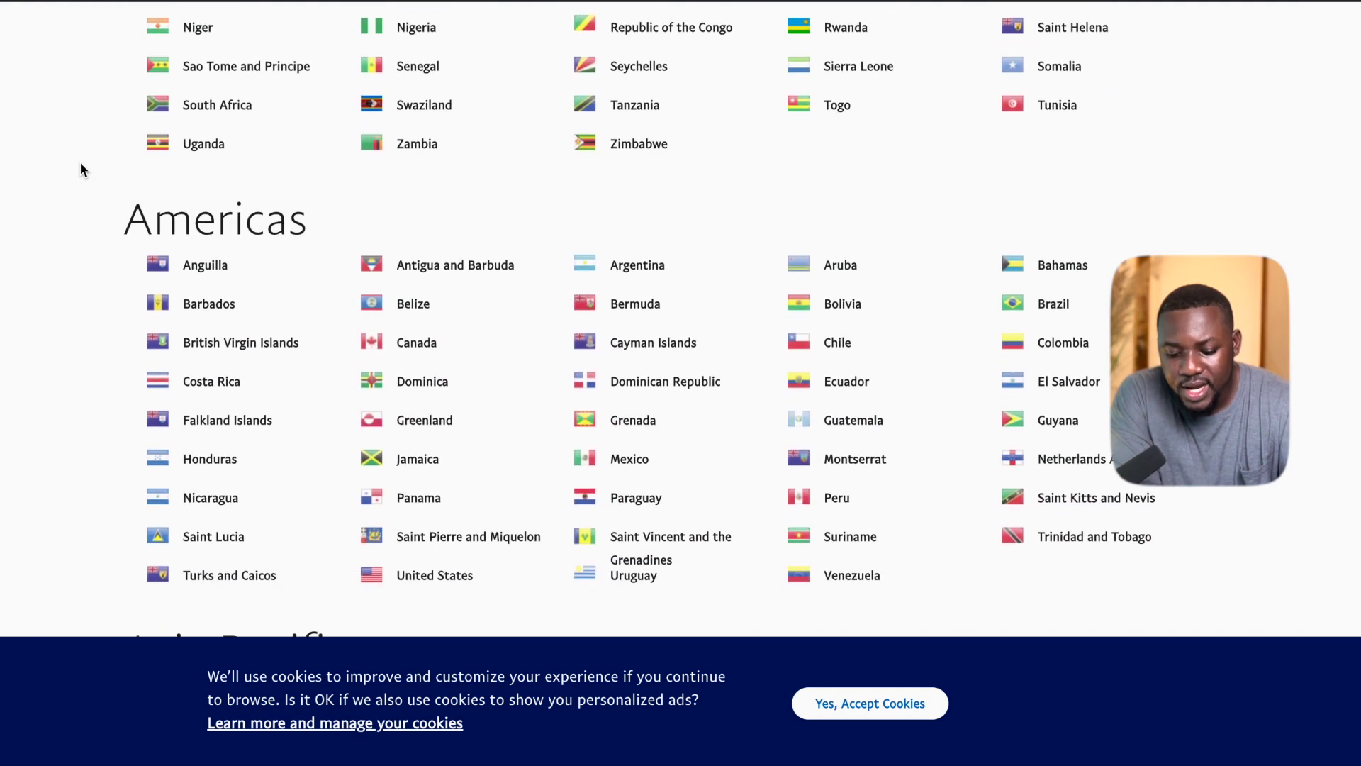
scroll(80, 168, "down", 5)
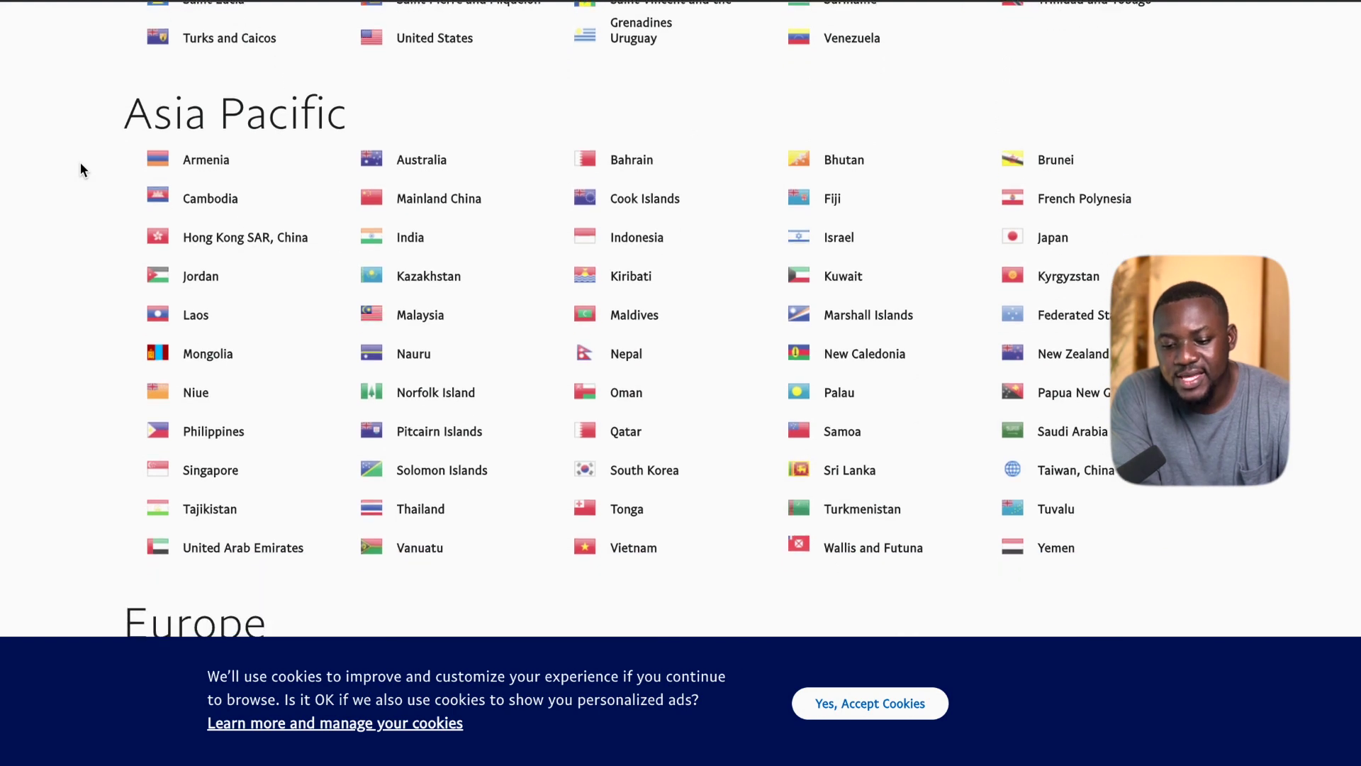
scroll(82, 170, "down", 1)
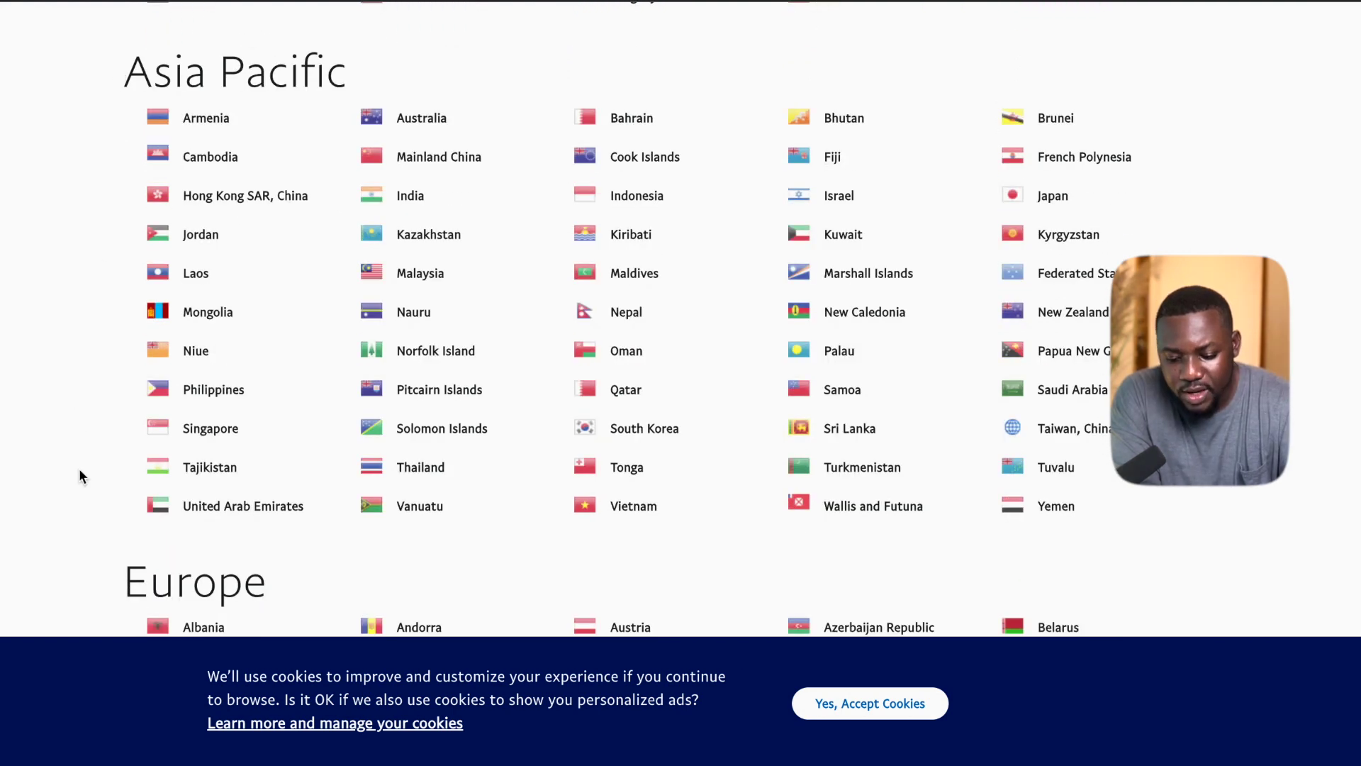
scroll(82, 474, "down", 2)
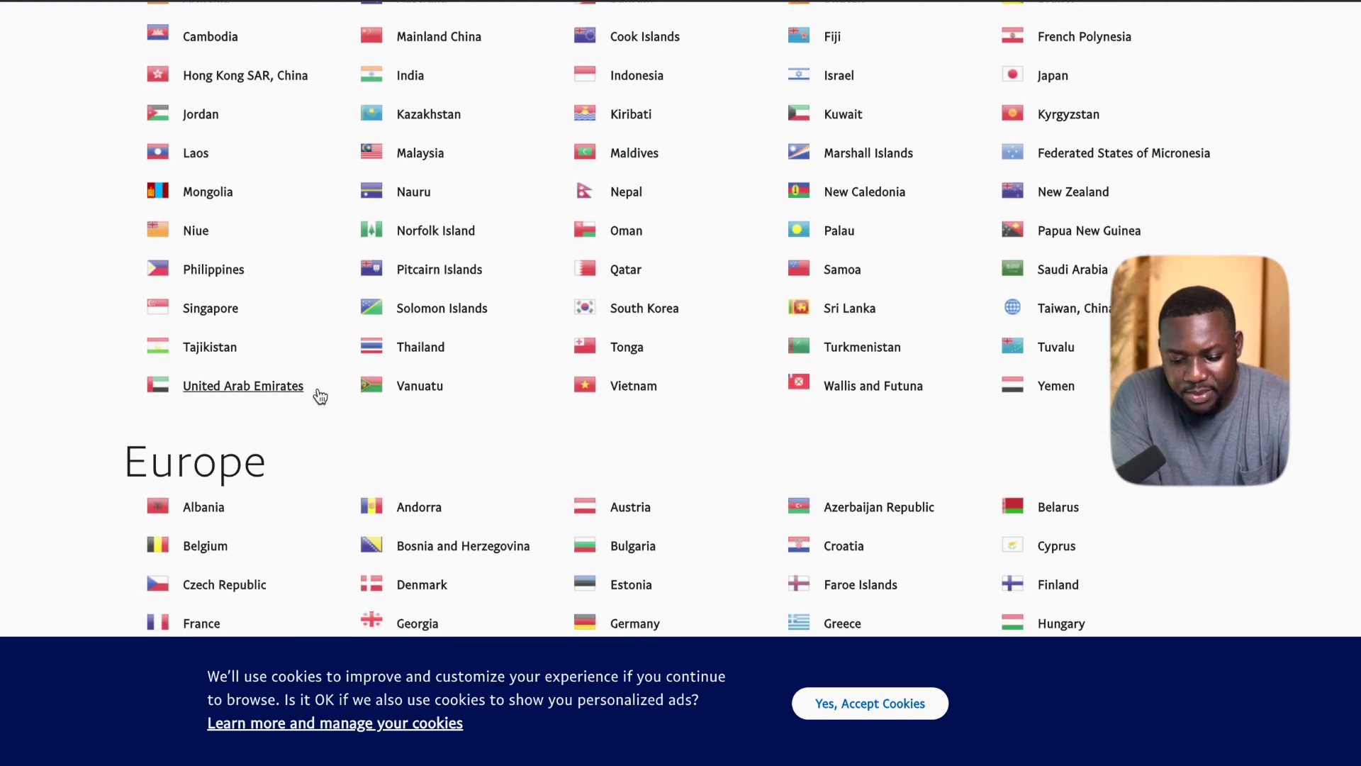
left_click(205, 390)
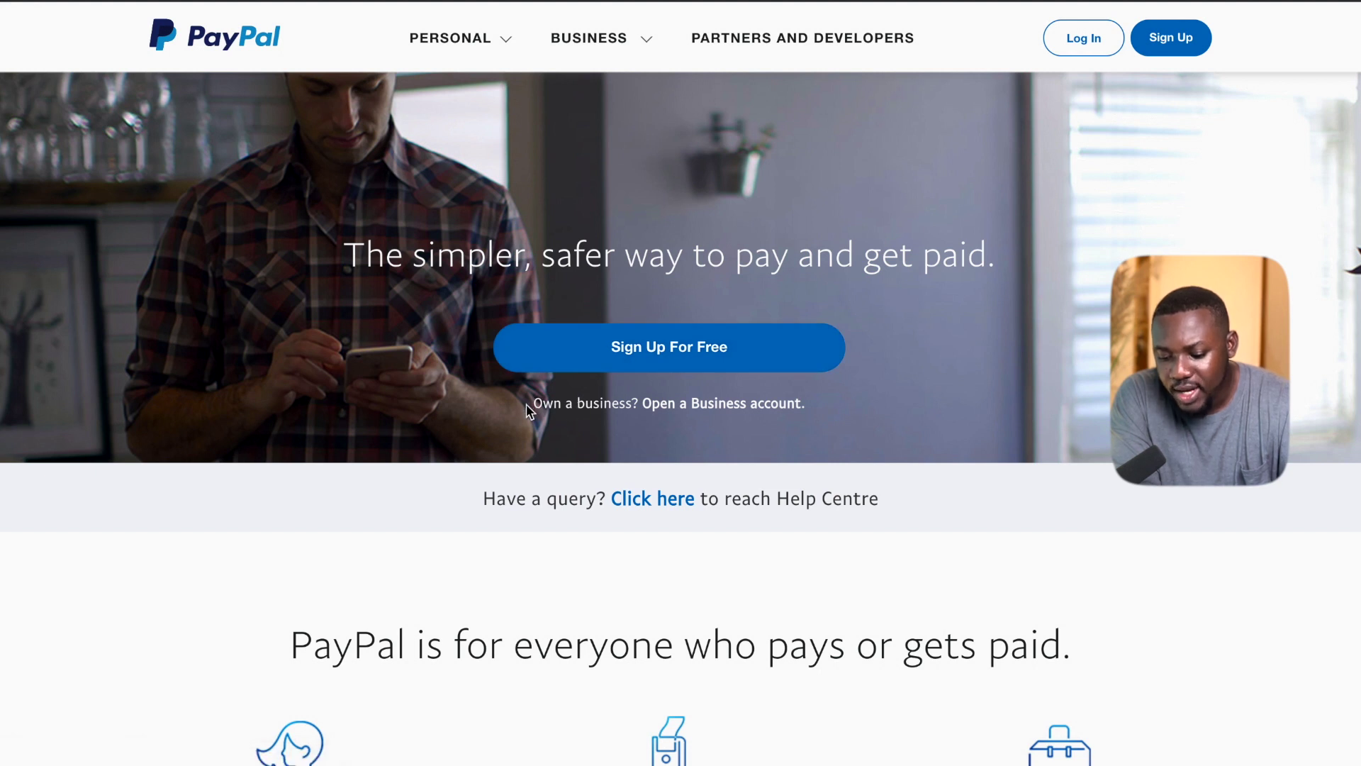
Open the 'Open a Business account' form under Sign Up For Free.
left_click_drag(536, 405, 635, 401)
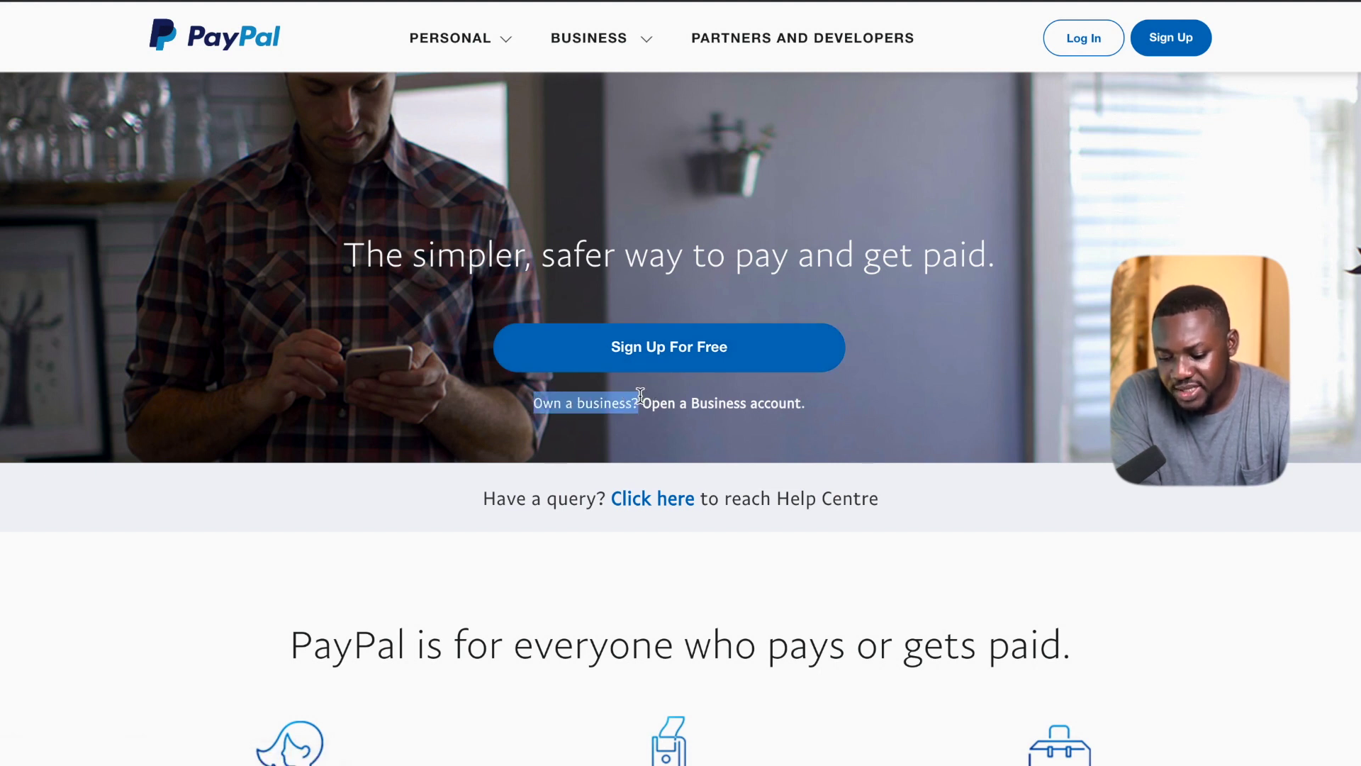
left_click(716, 413)
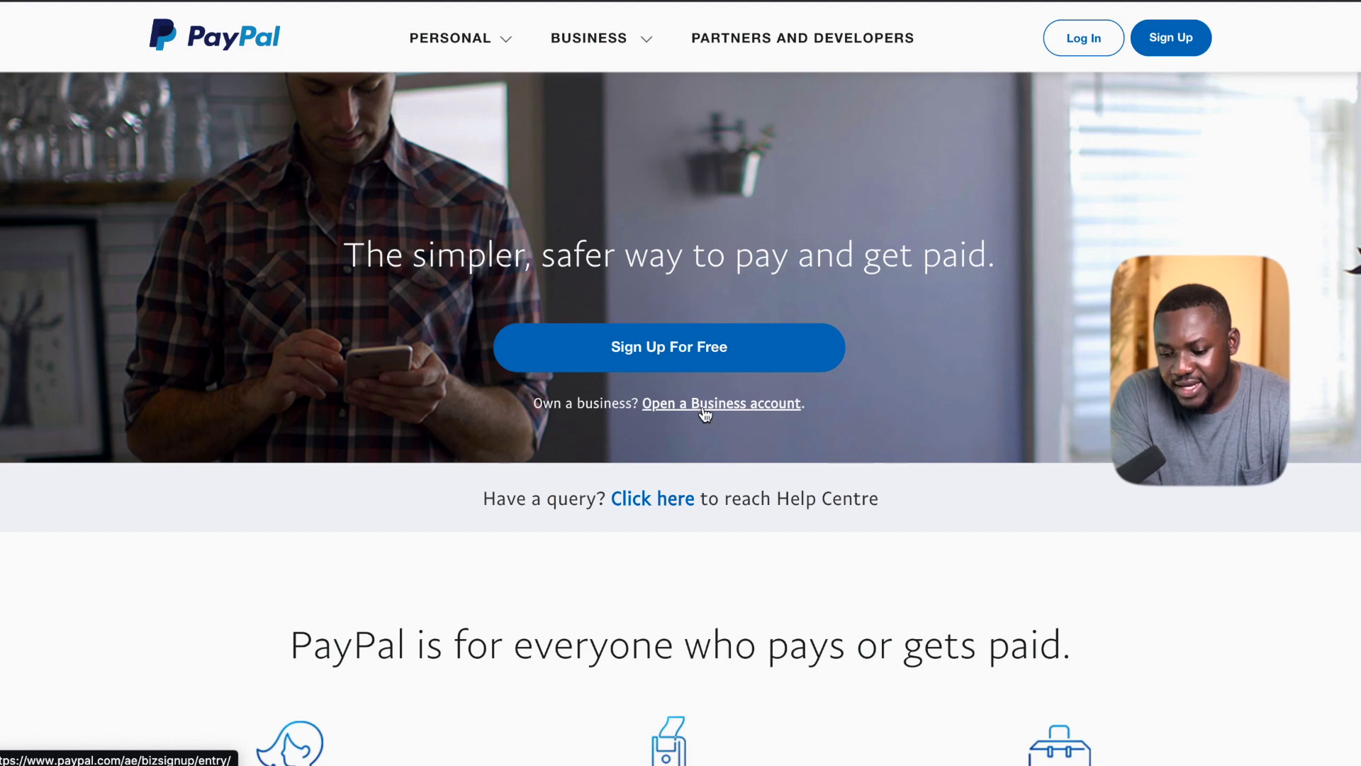
left_click(706, 414)
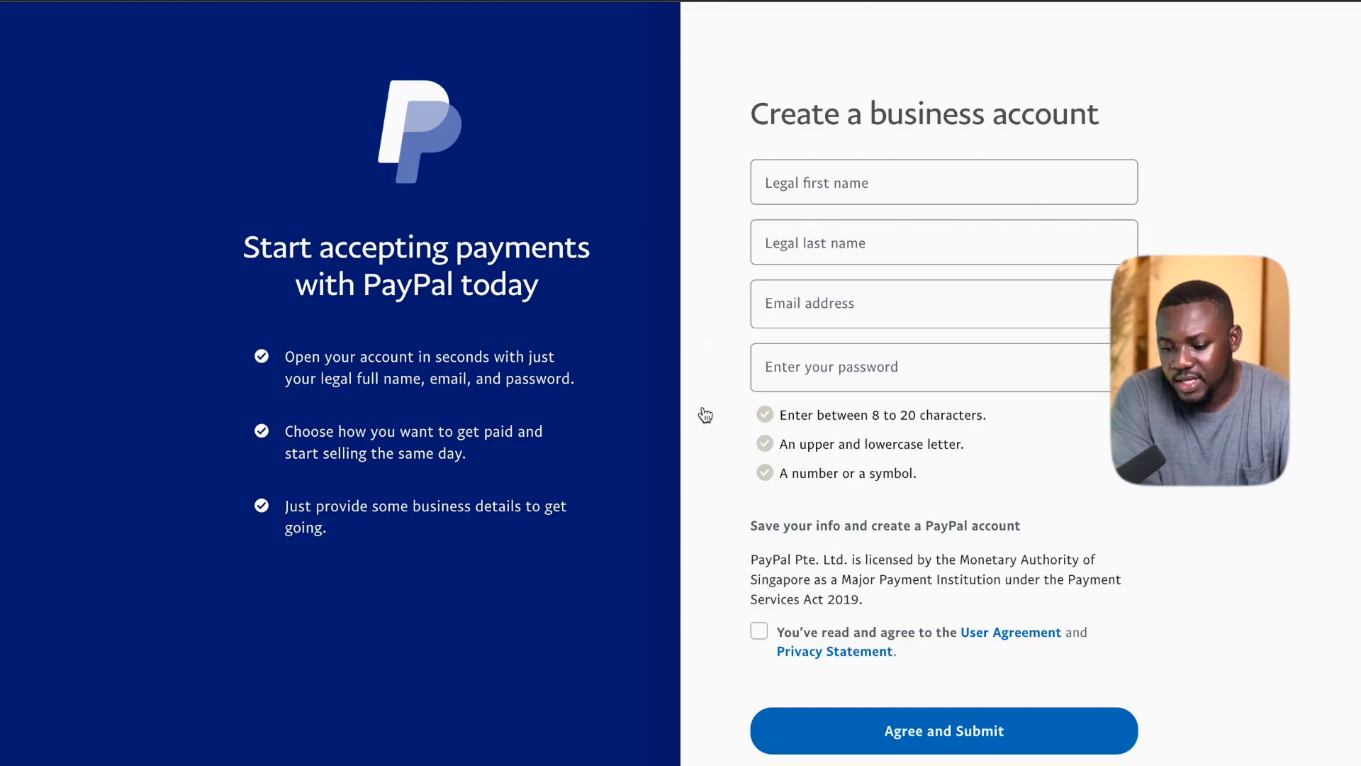
Fill in the legal first and last name, email address and password from saved entries.
left_click(806, 174)
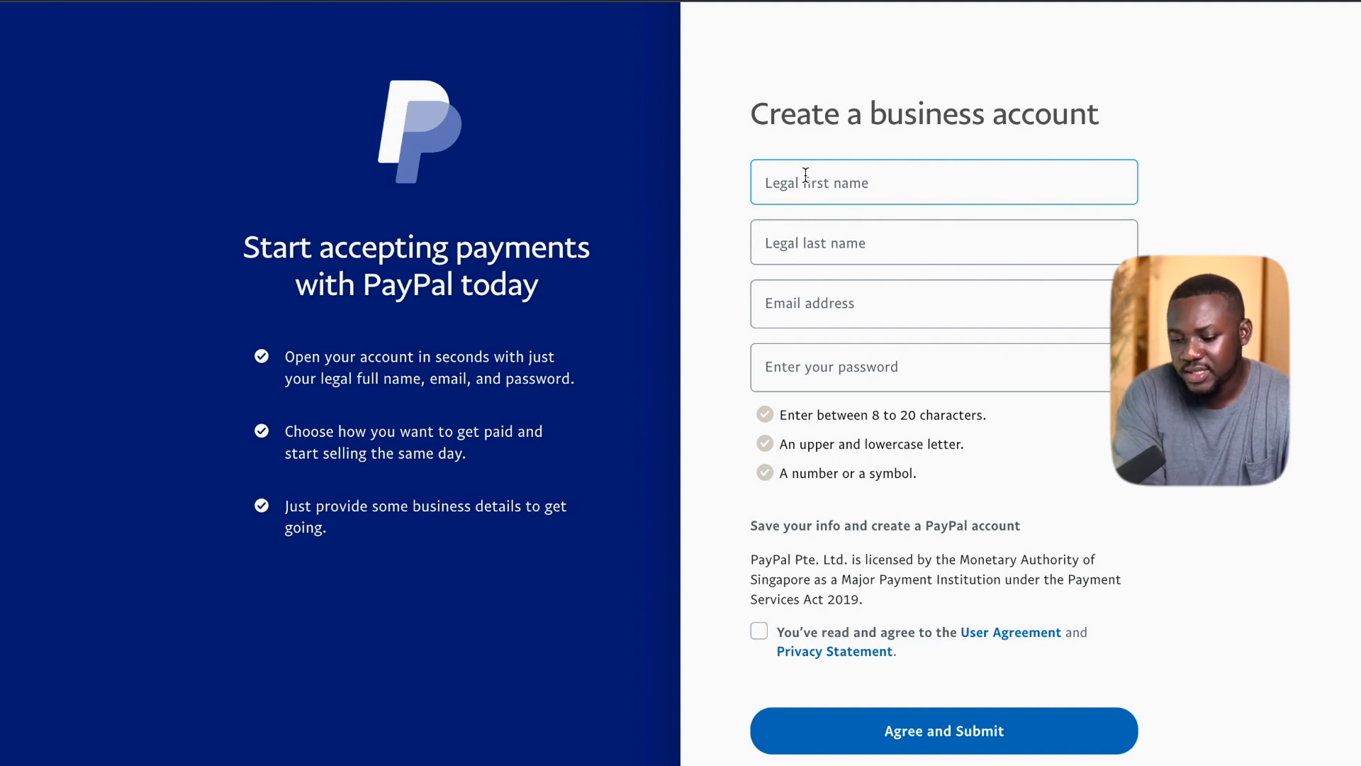
left_click(805, 175)
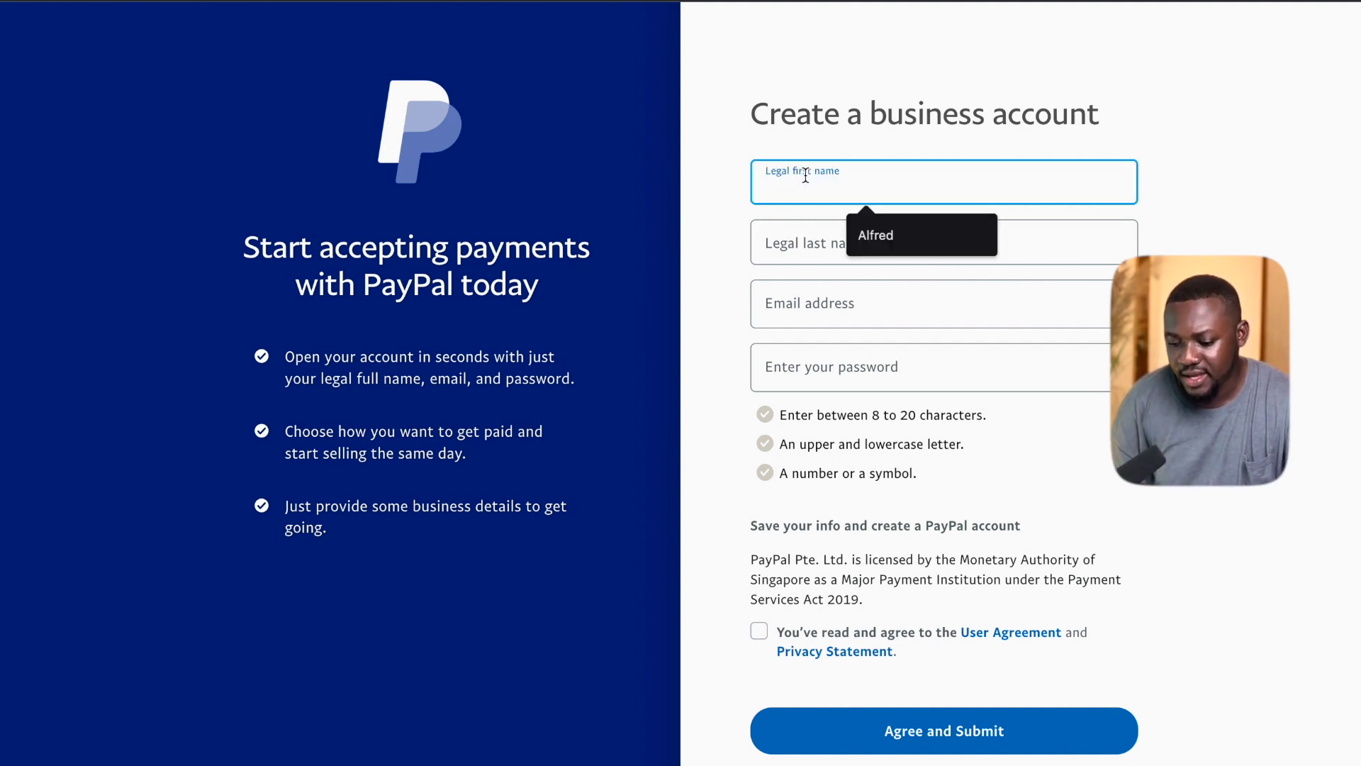
left_click(876, 235)
left_click(869, 301)
key("ctrl+v")
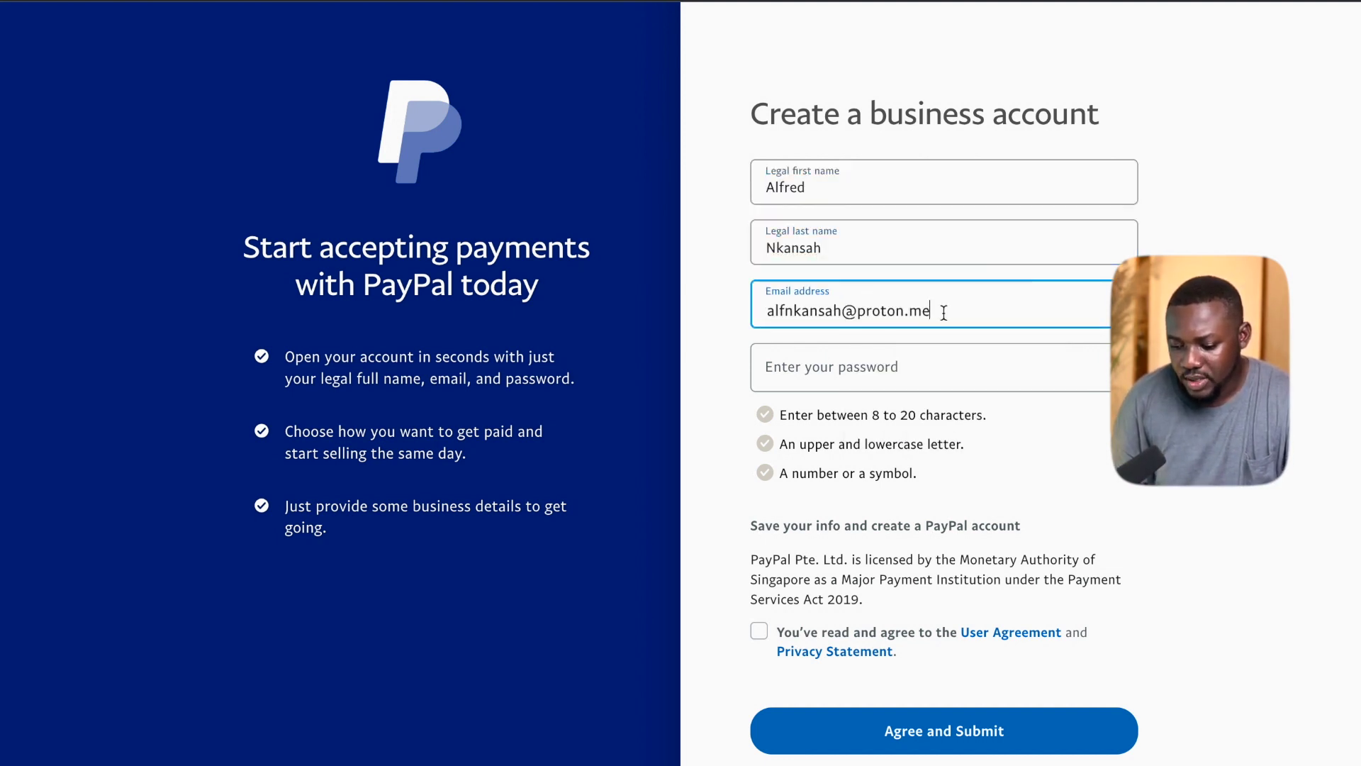
left_click(850, 363)
type("1")
key("ctrl+v")
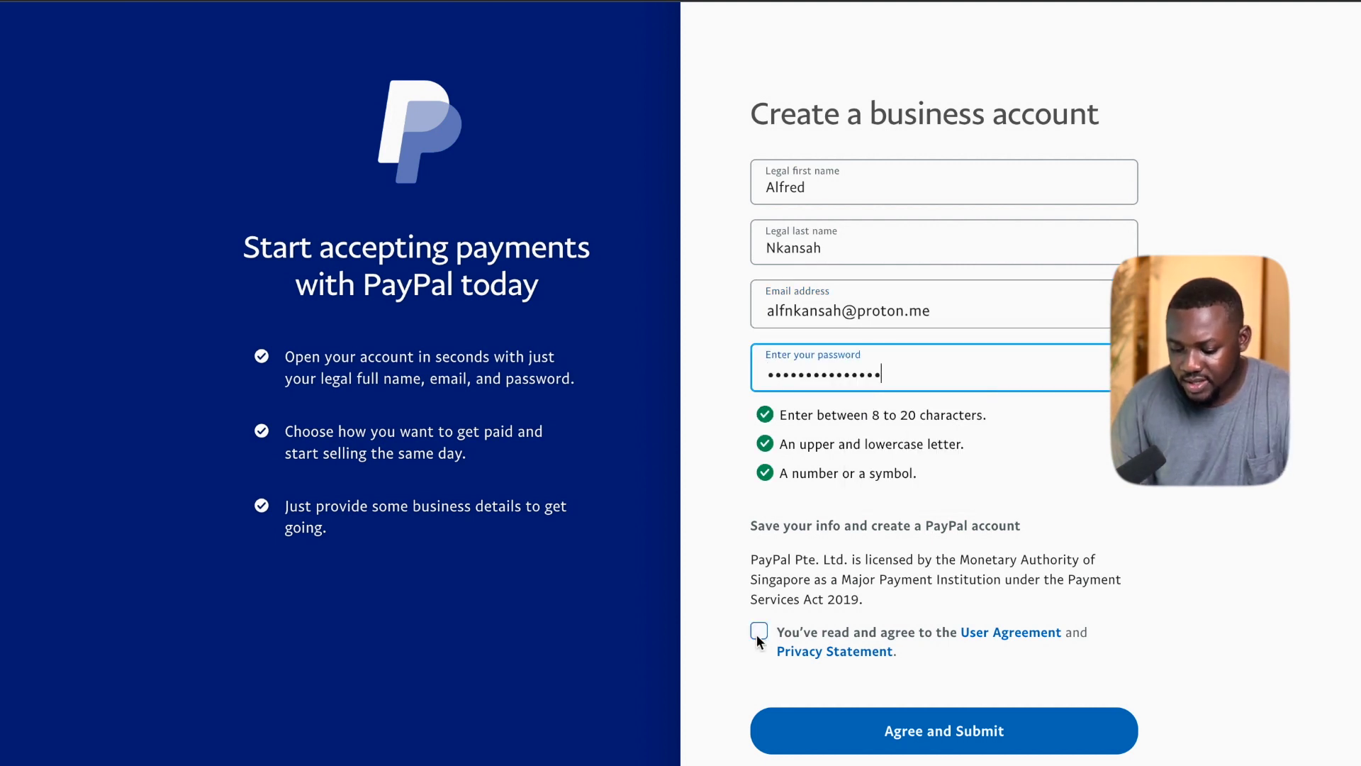
Accept the User Agreement, submit the sign-up, and start activating the account.
left_click(758, 631)
scroll(900, 727, "down", 2)
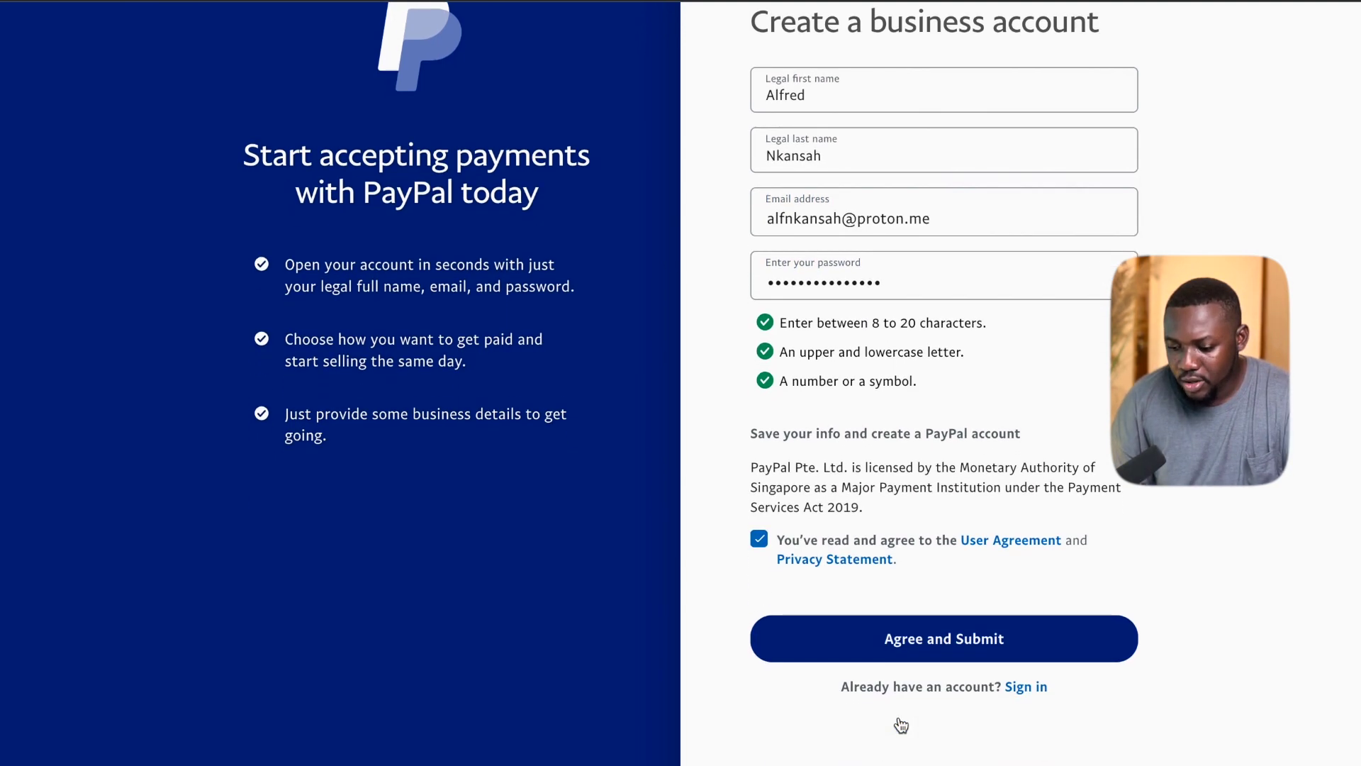
left_click(902, 649)
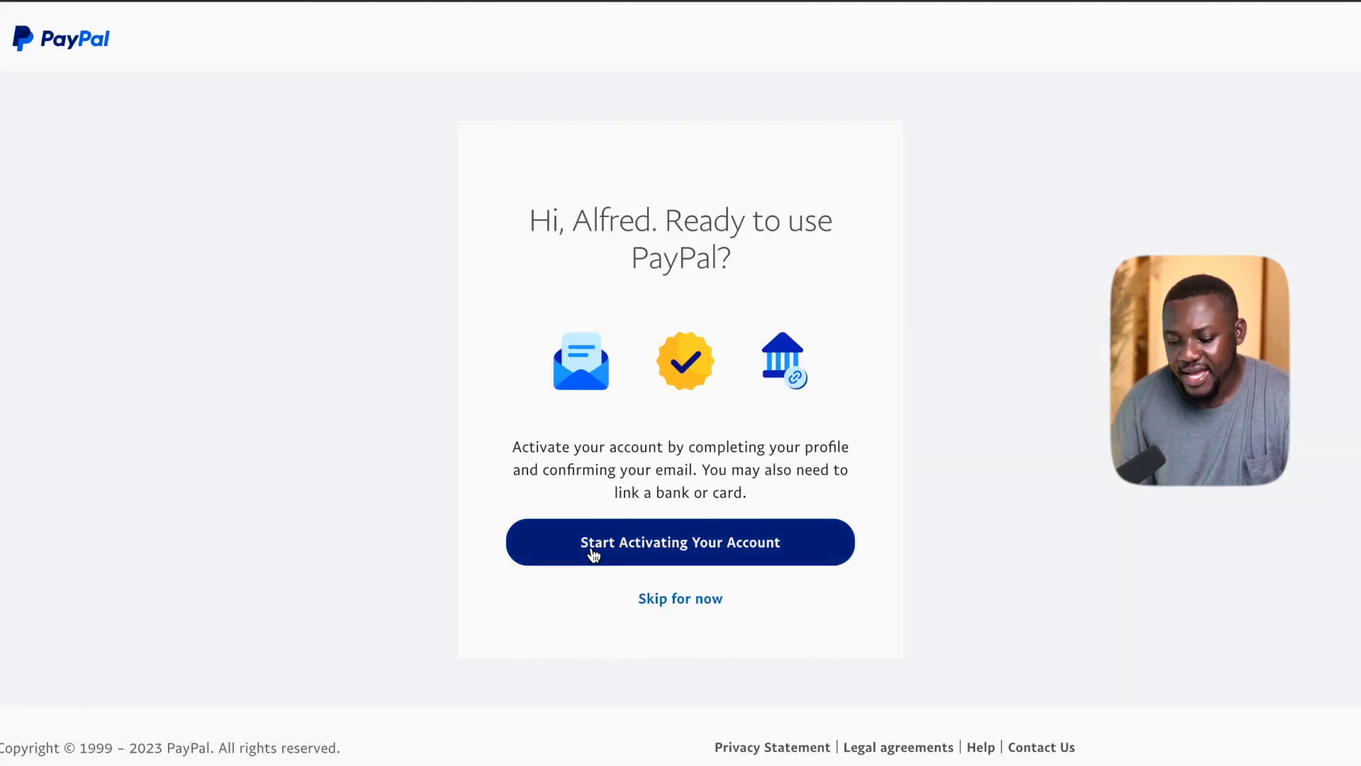
left_click(593, 555)
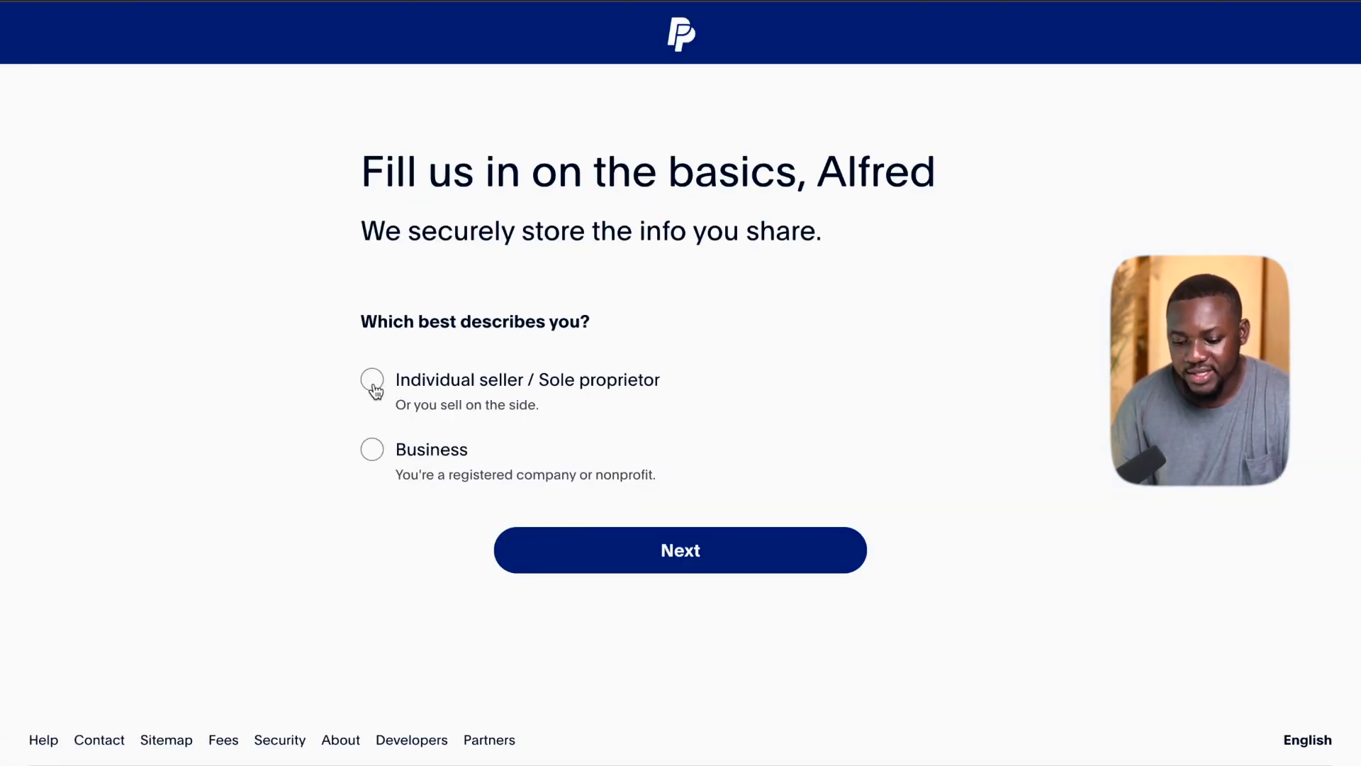
Choose Individual seller / Sole proprietor and use the full legal name as business name.
left_click(372, 380)
scroll(435, 624, "down", 1)
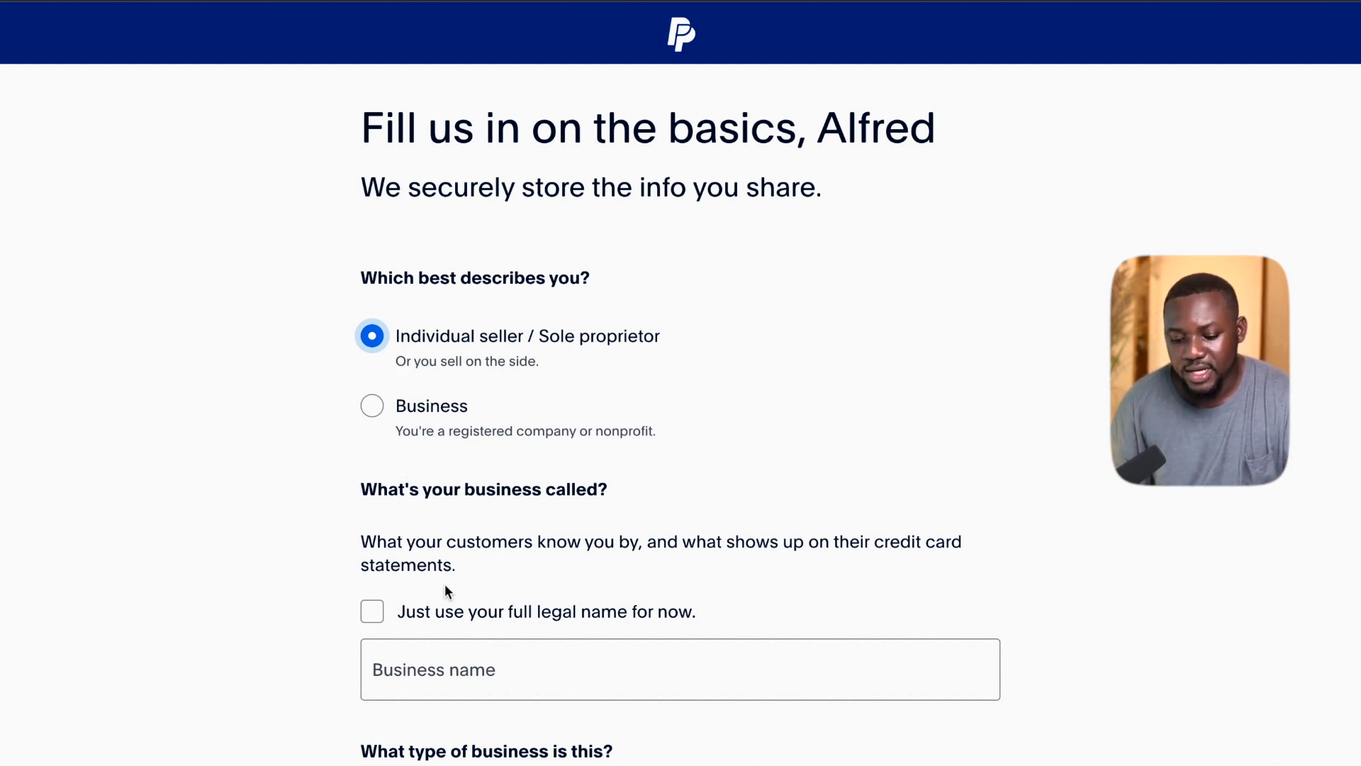
scroll(445, 585, "down", 3)
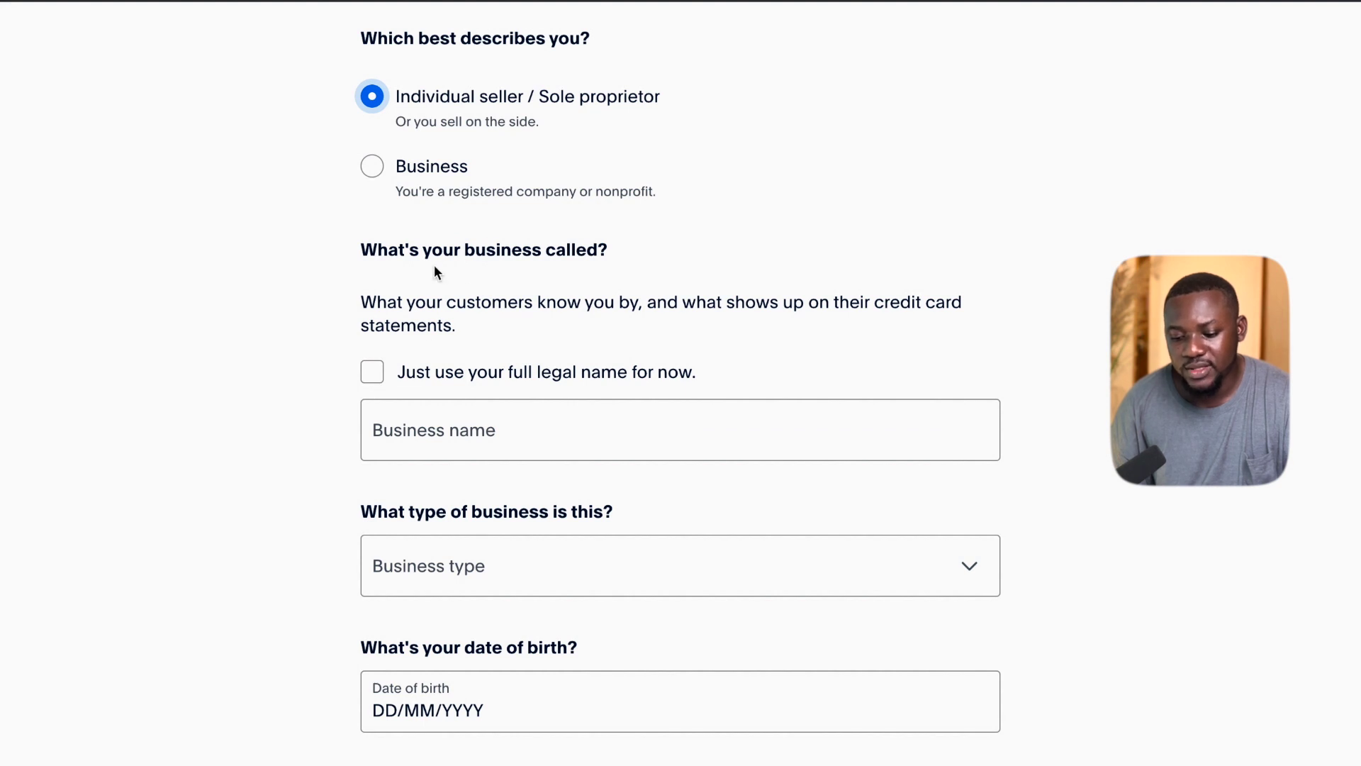
left_click(372, 385)
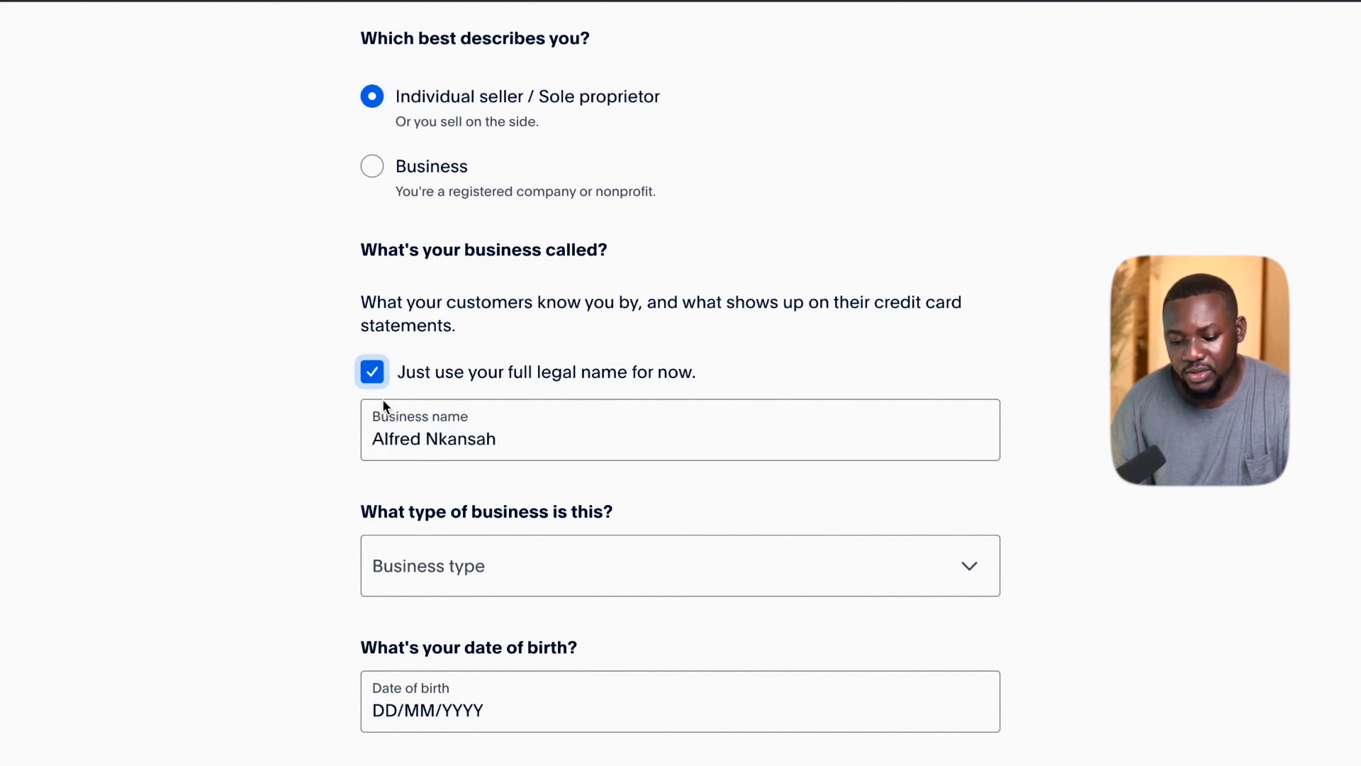
left_click(501, 449)
Set the Business type dropdown to Individual.
scroll(433, 463, "down", 3)
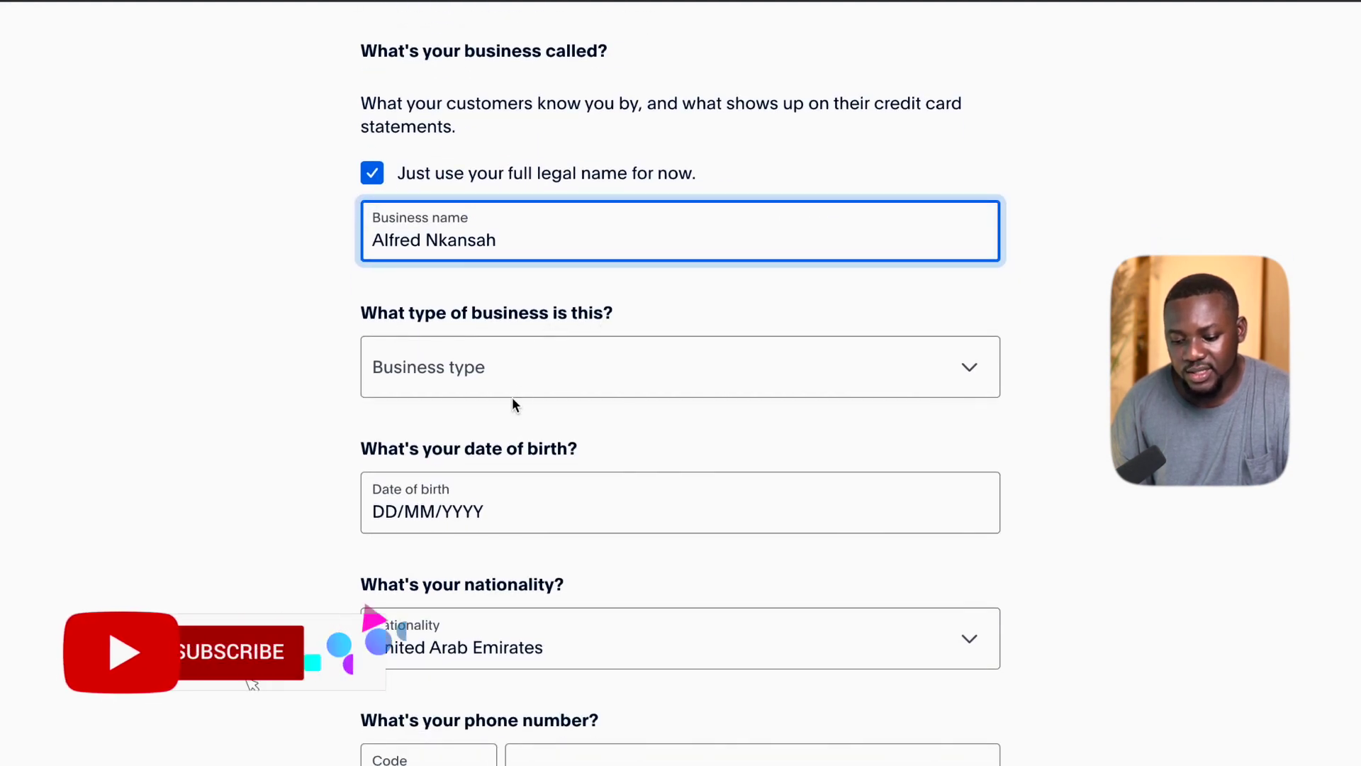
left_click(543, 375)
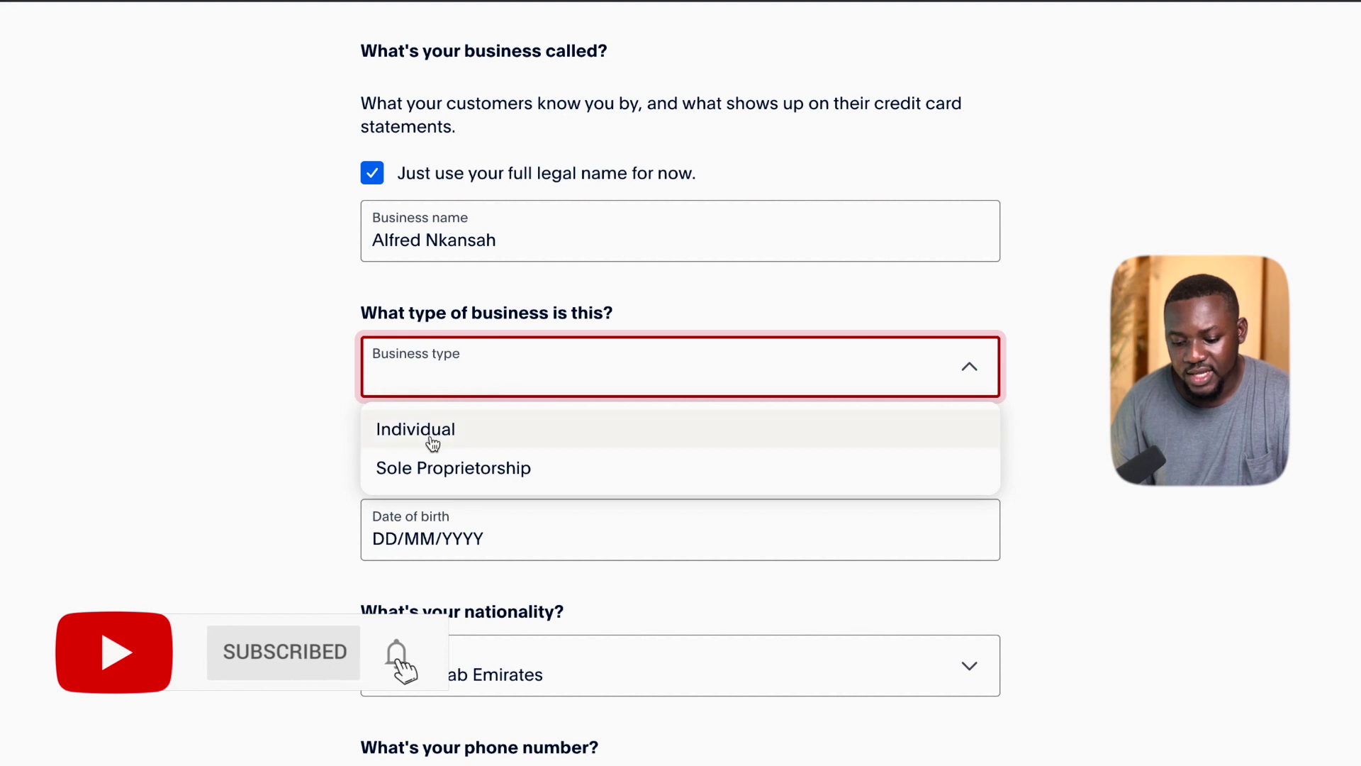
left_click(390, 434)
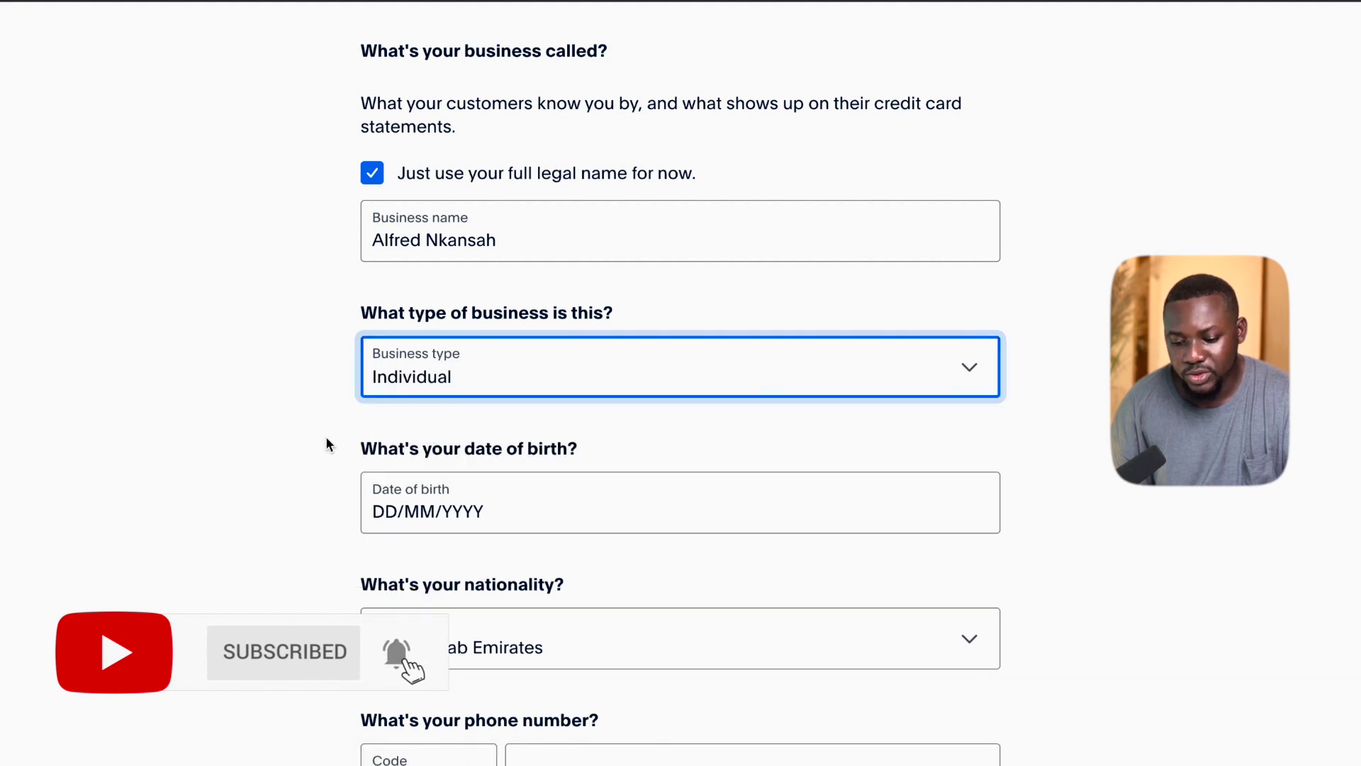
scroll(325, 438, "down", 3)
left_click(370, 350)
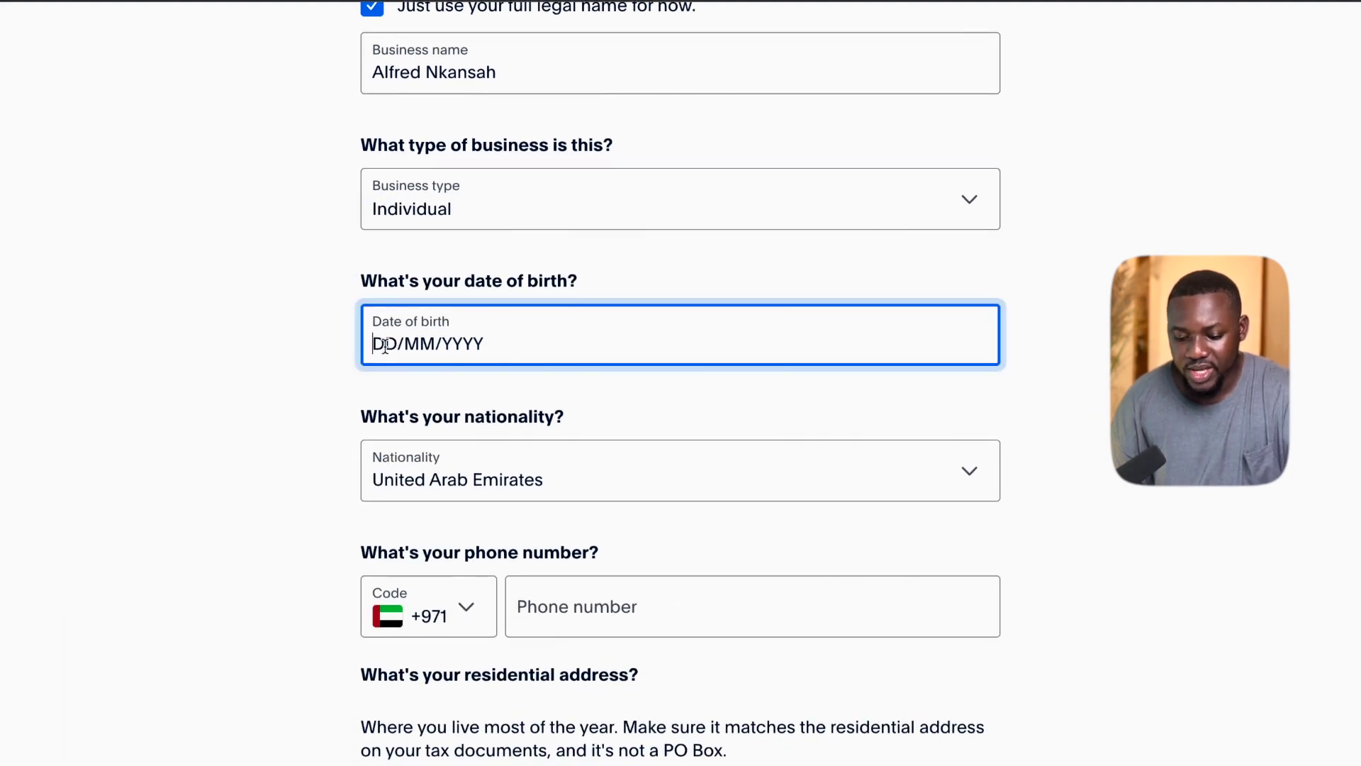
scroll(445, 499, "down", 1)
scroll(444, 499, "down", 2)
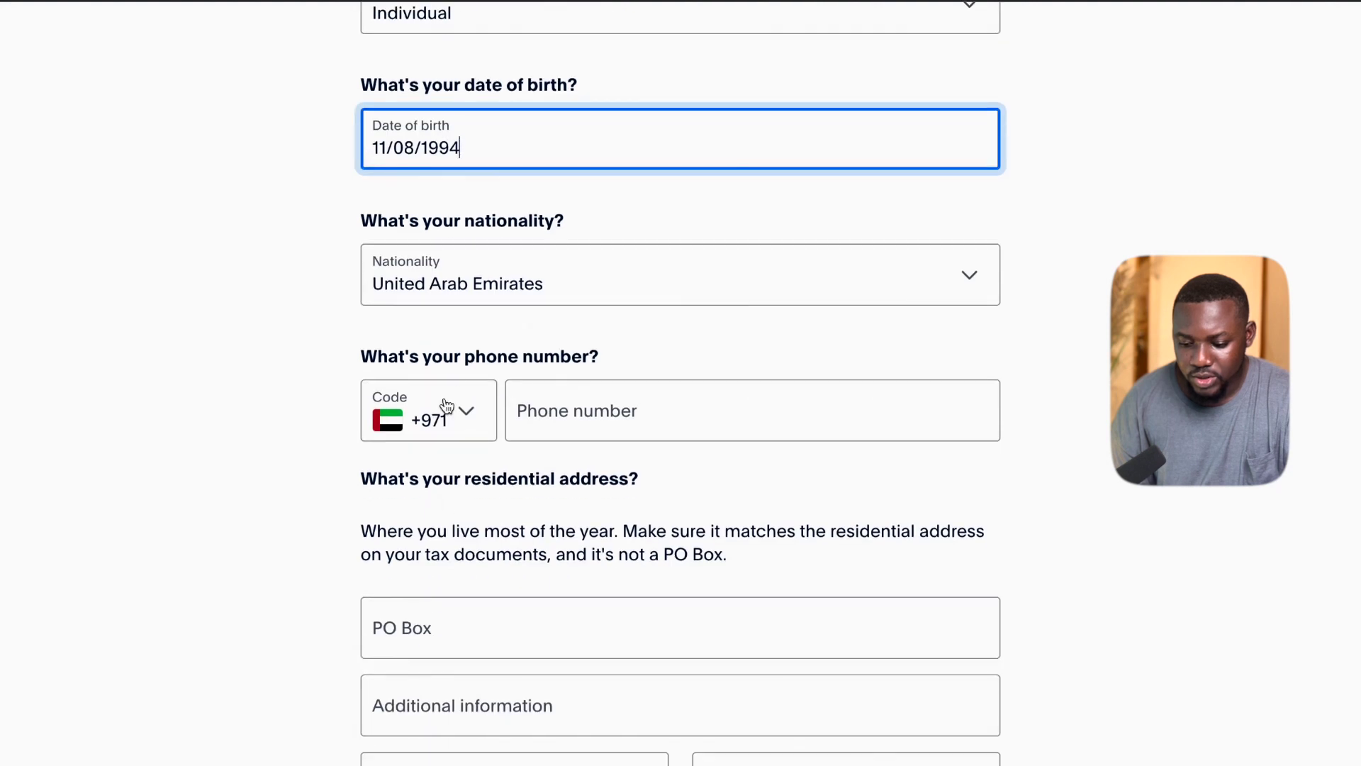
left_click(489, 304)
type("uni")
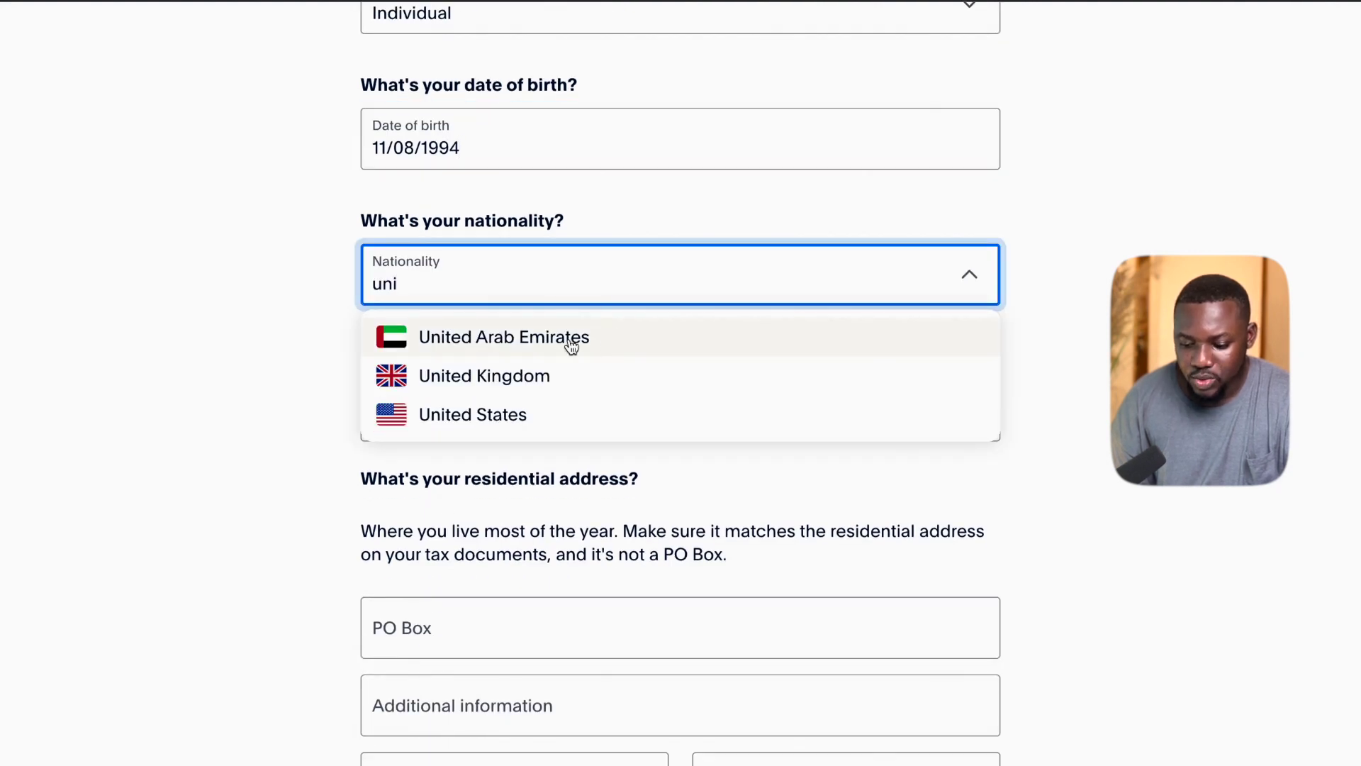
left_click(568, 339)
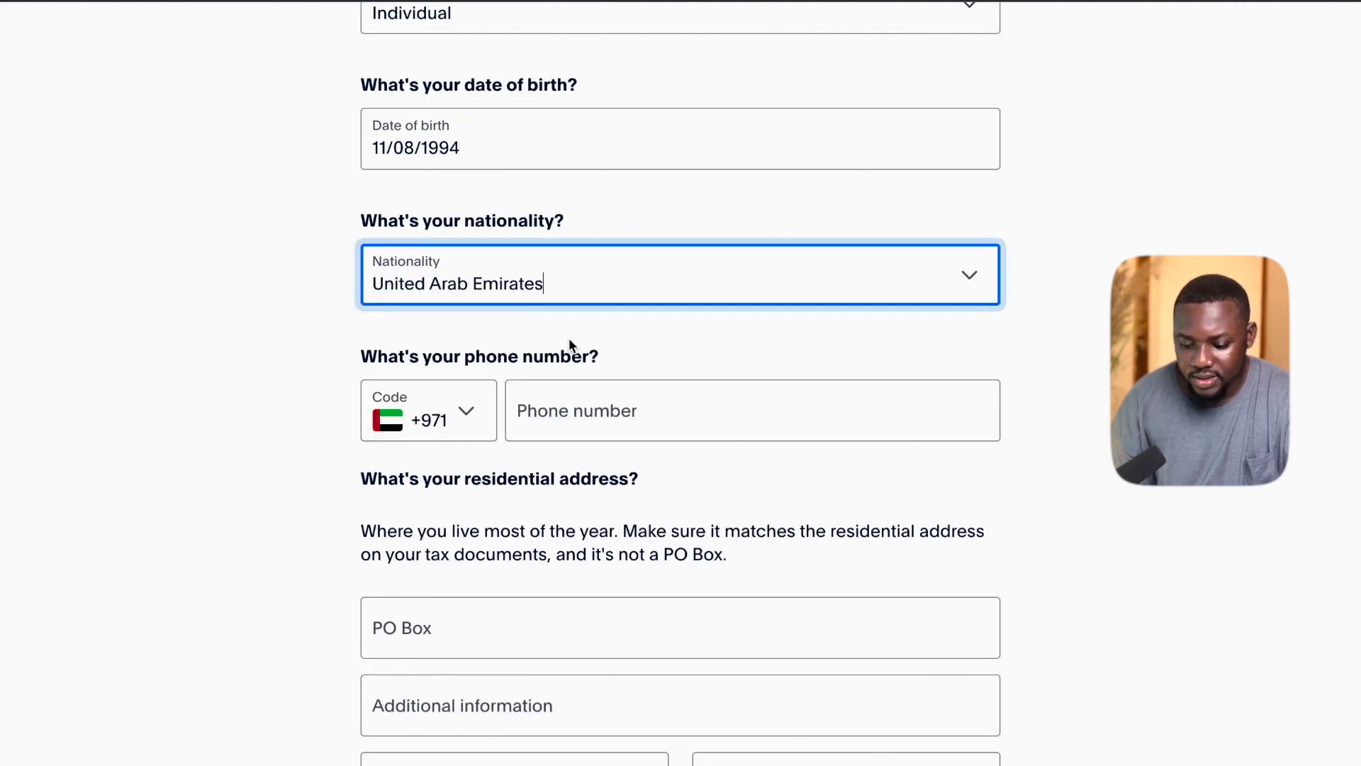
Keep the +971 country code and type the phone number.
left_click(435, 432)
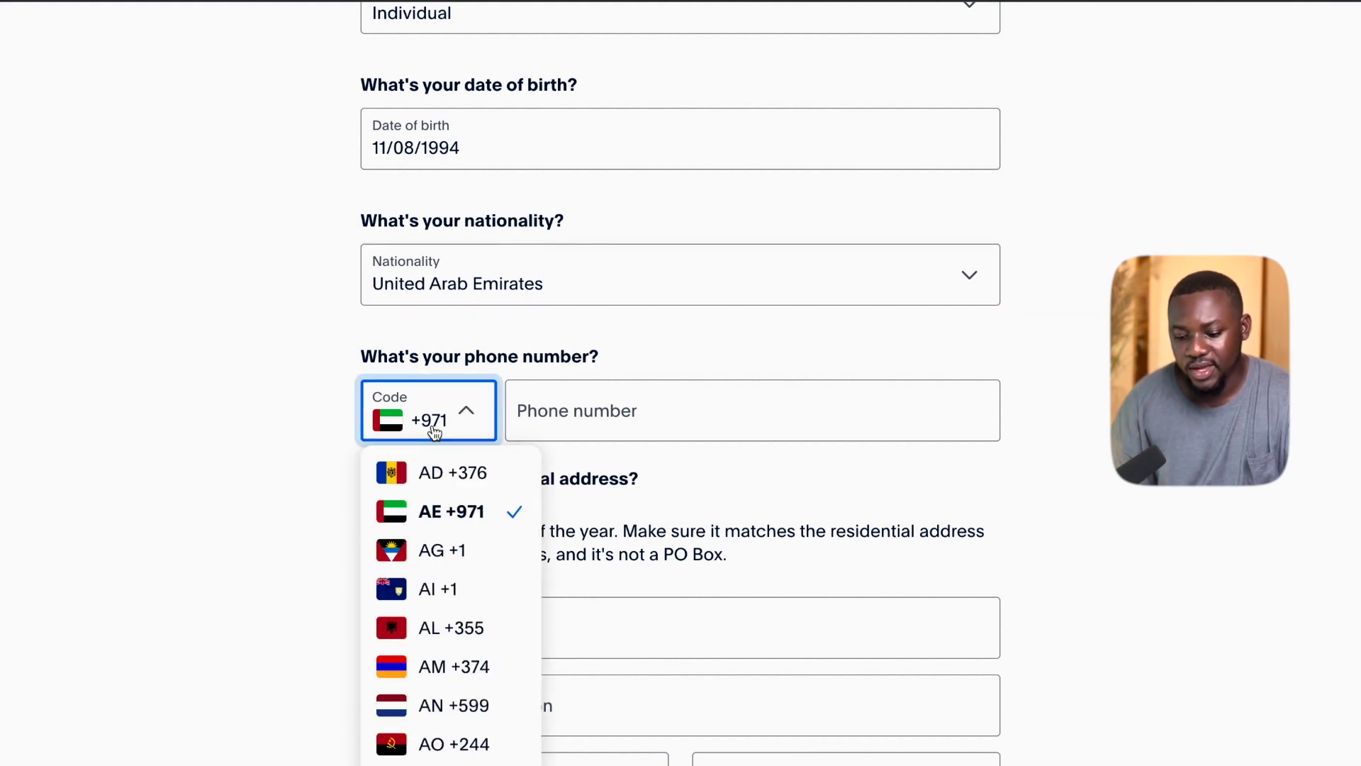
left_click(285, 414)
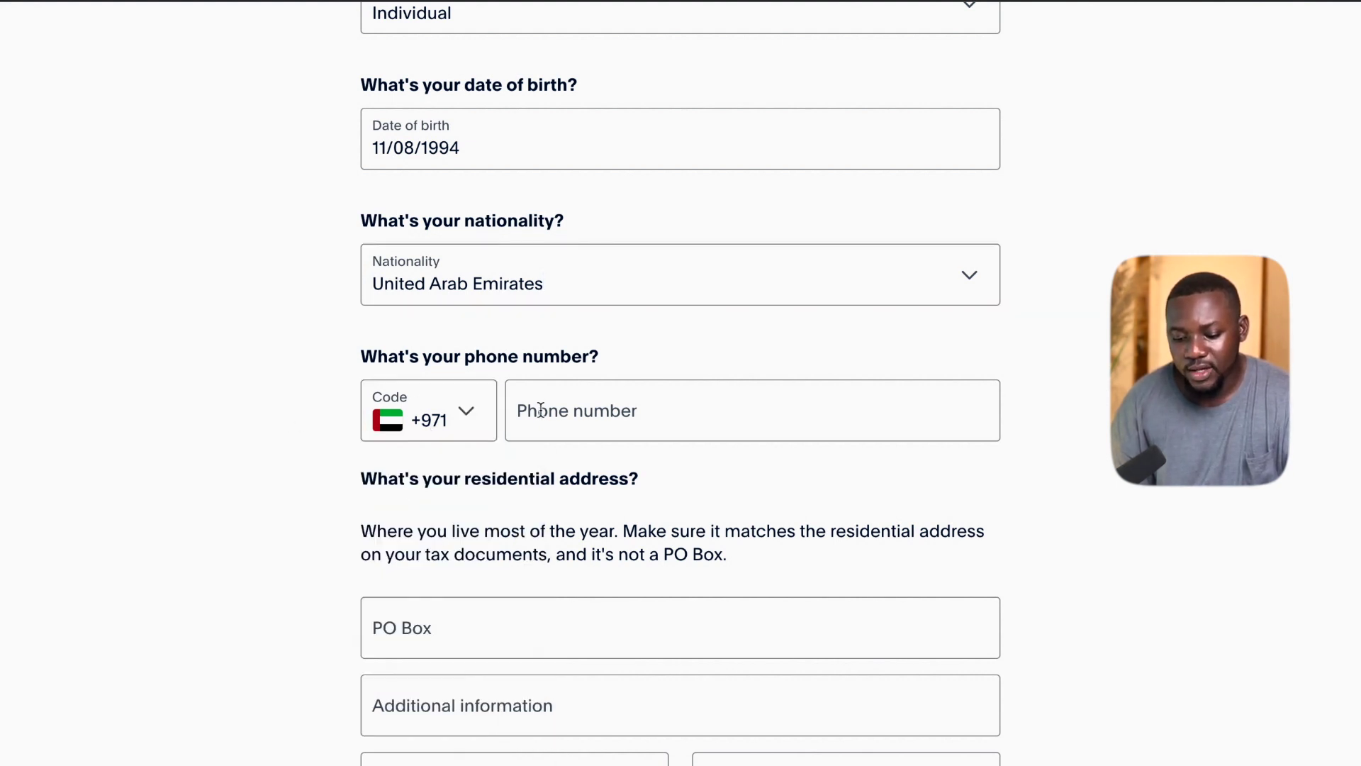
left_click(421, 410)
scroll(445, 406, "down", 15)
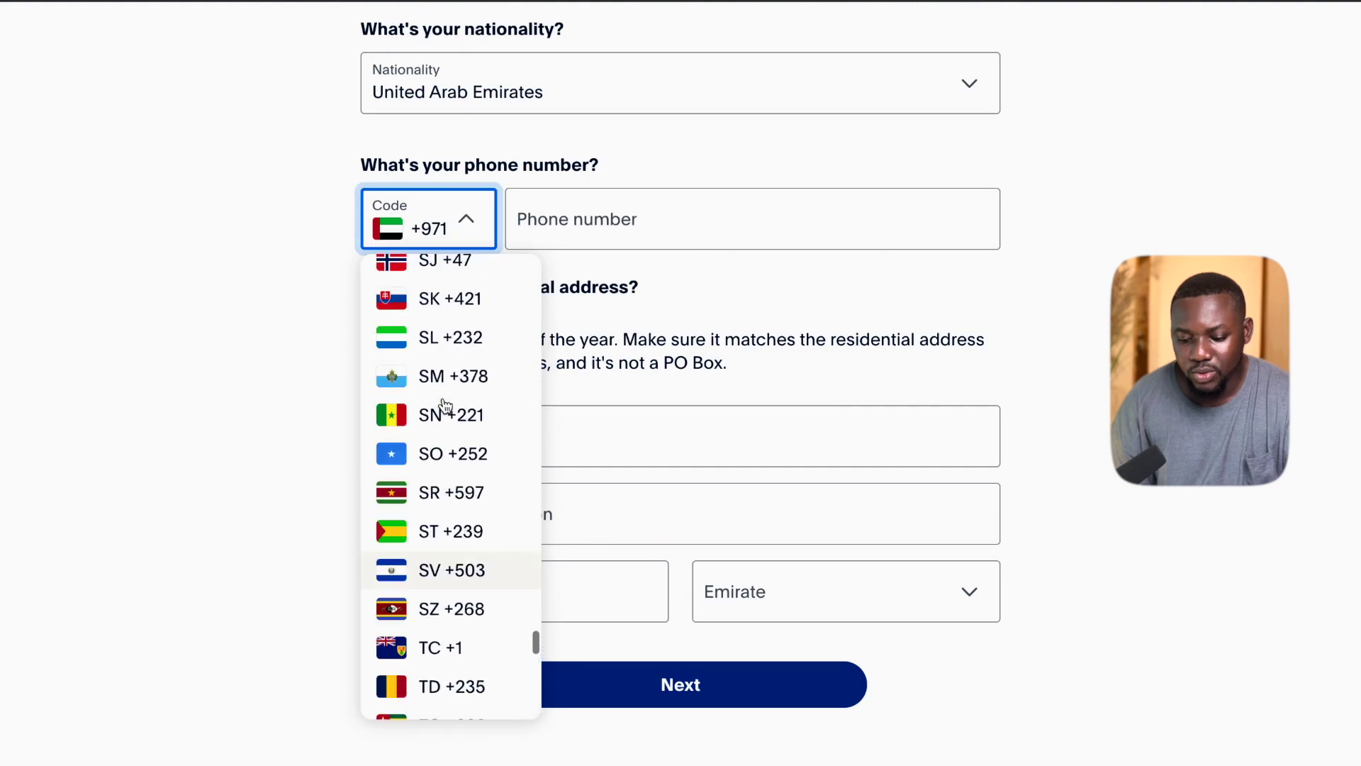
scroll(445, 406, "up", 20)
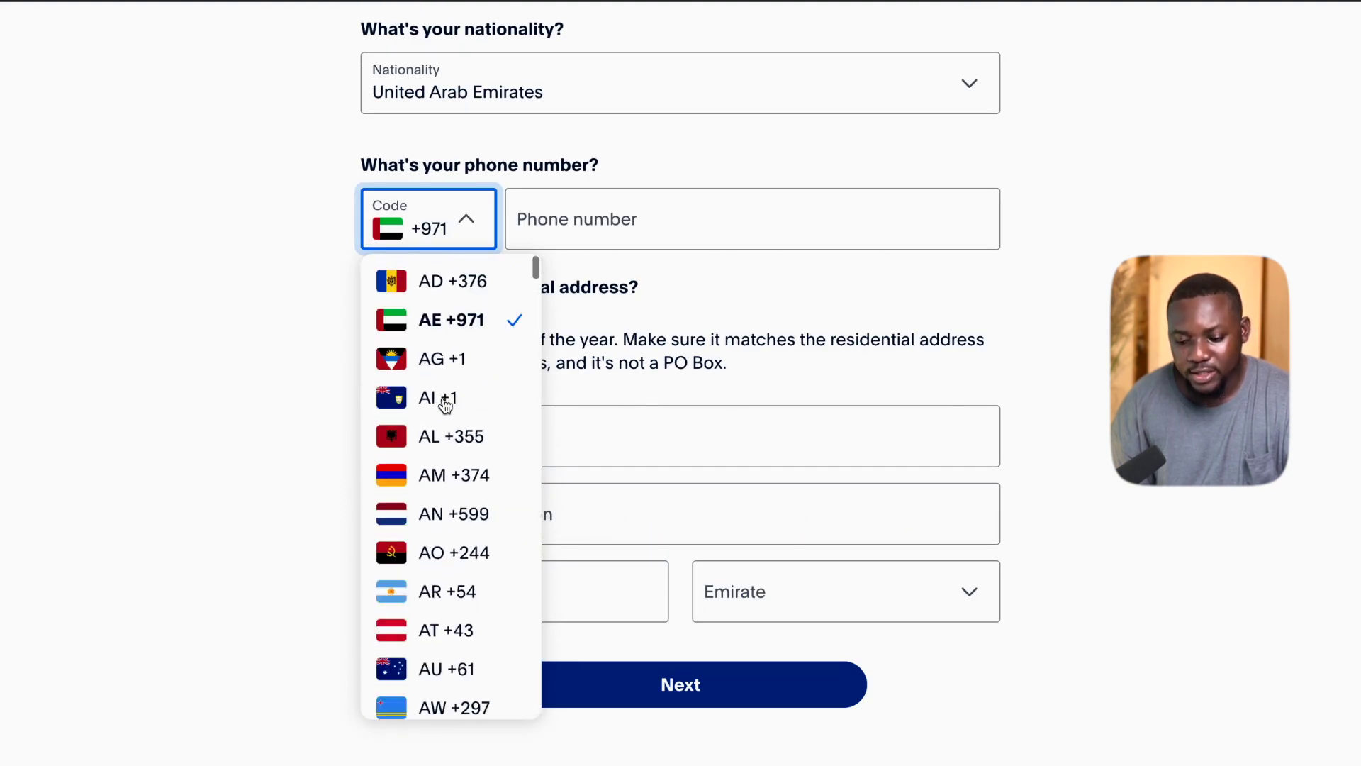
left_click(291, 249)
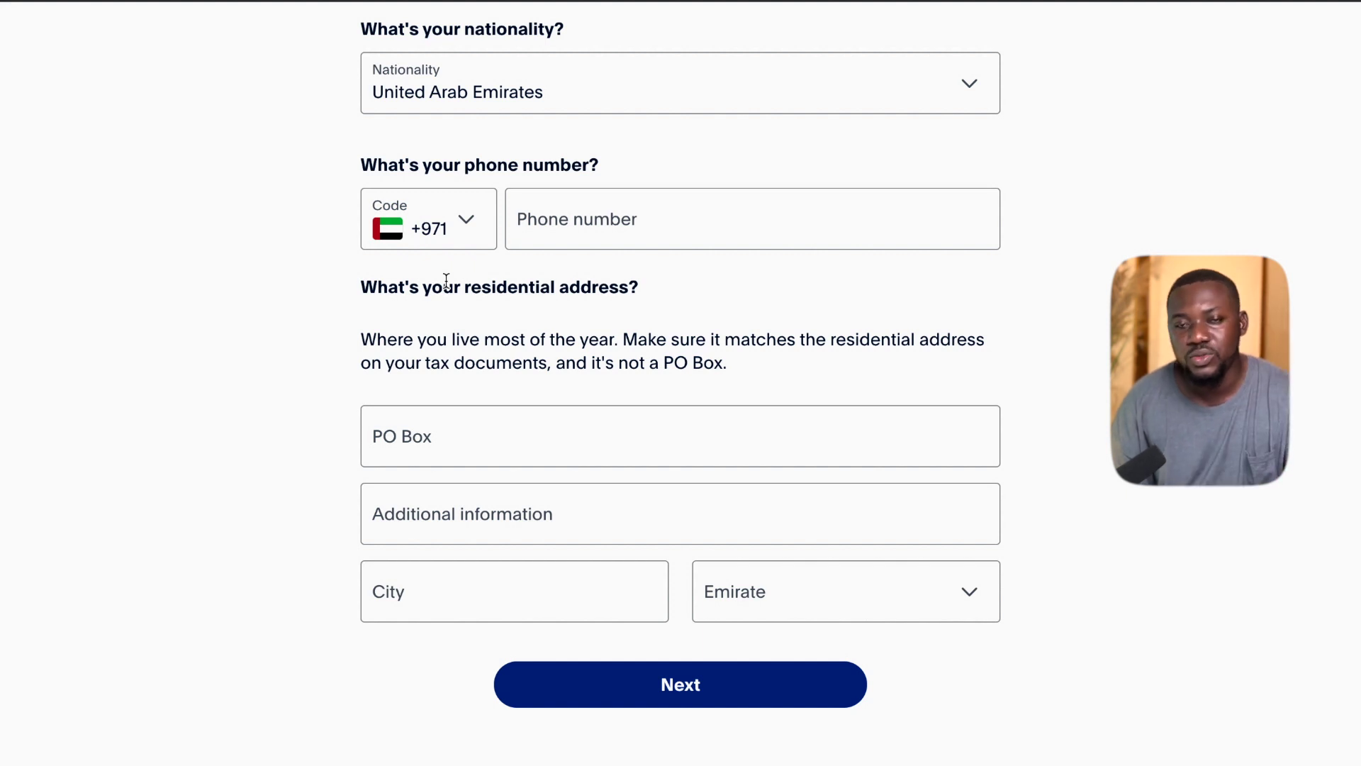
left_click(596, 220)
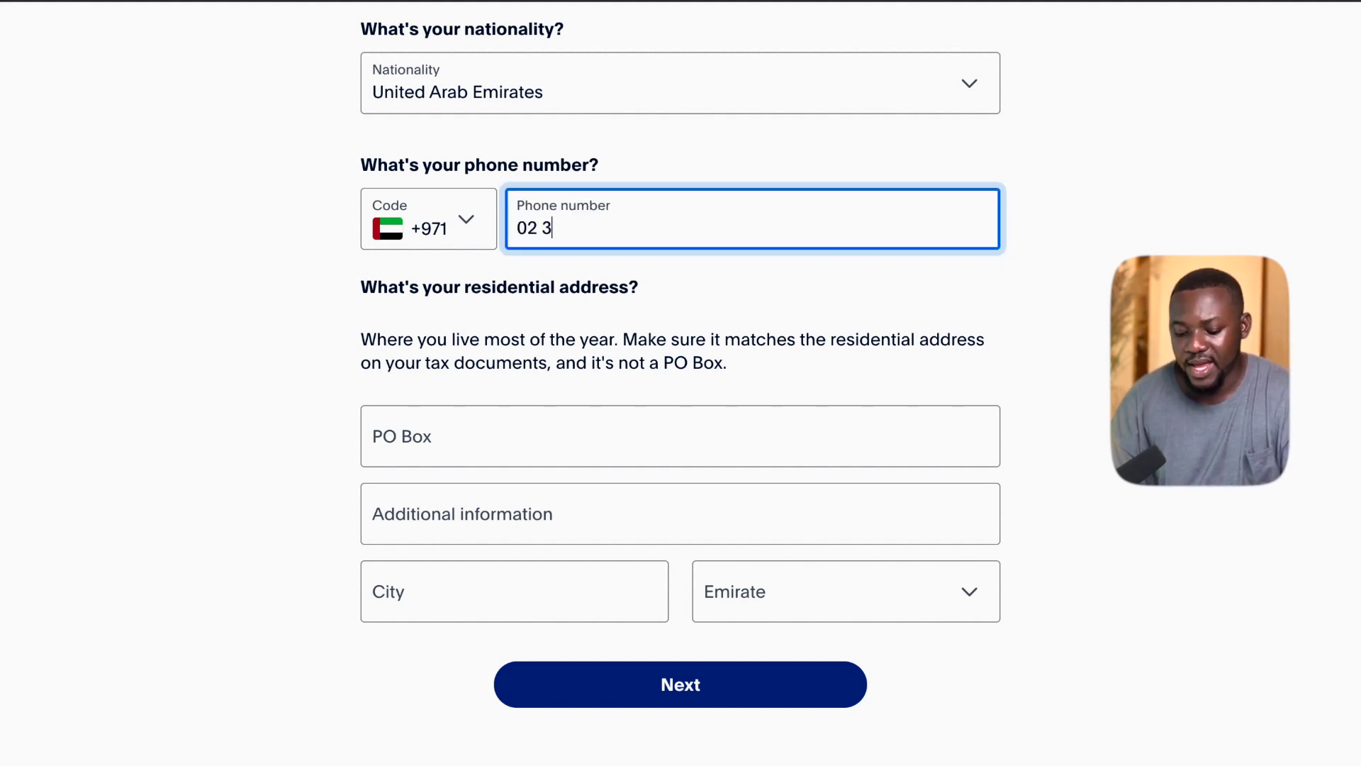
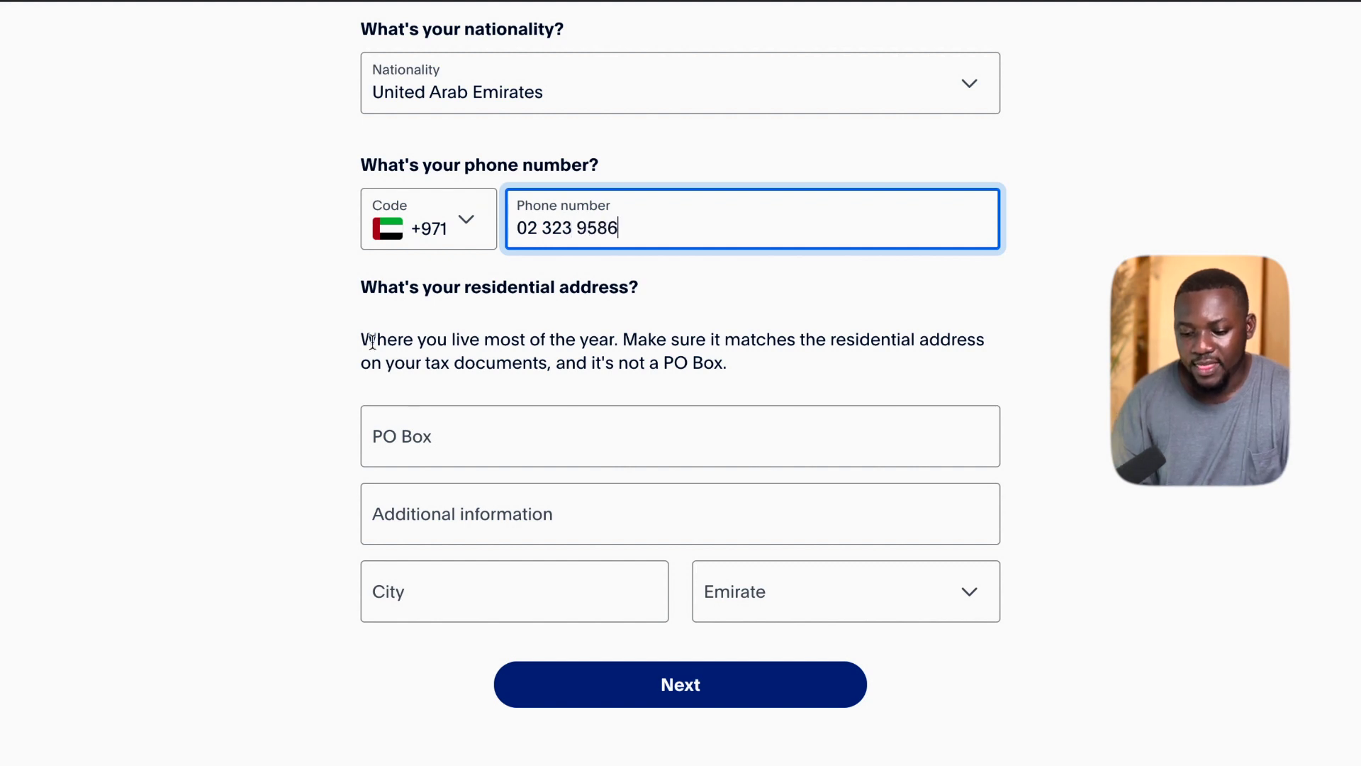
Paste the residential address, keep Dubai as the emirate, and submit the personal details.
left_click(393, 444)
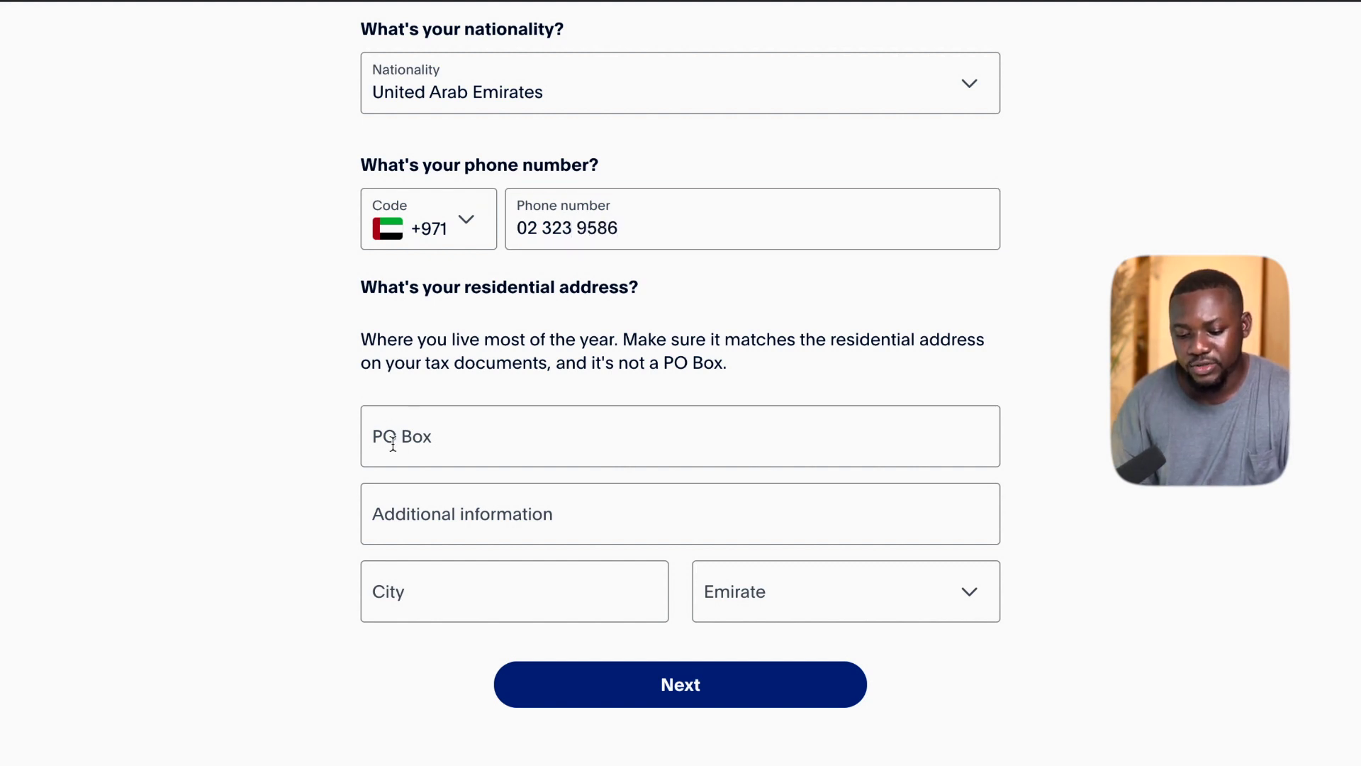
left_click(424, 444)
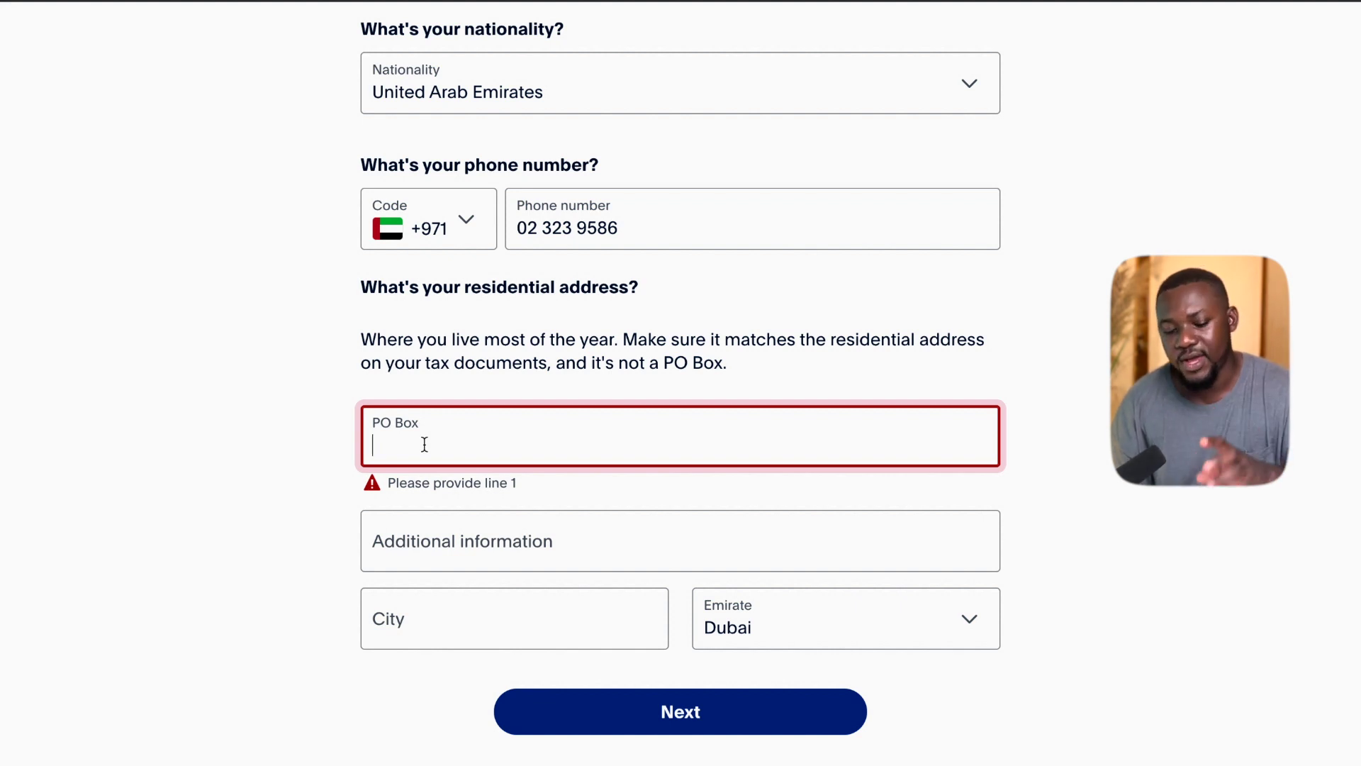
type("Greater Accra")
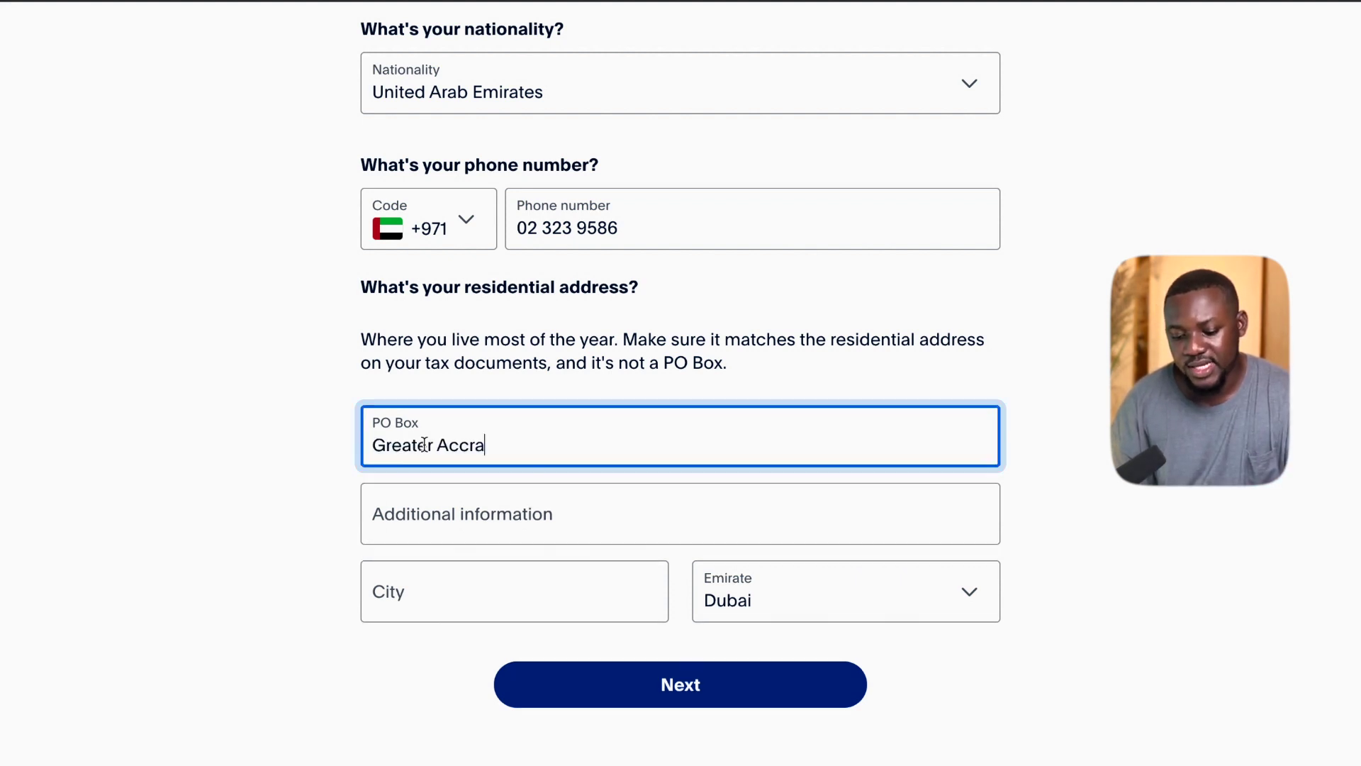
left_click(440, 520)
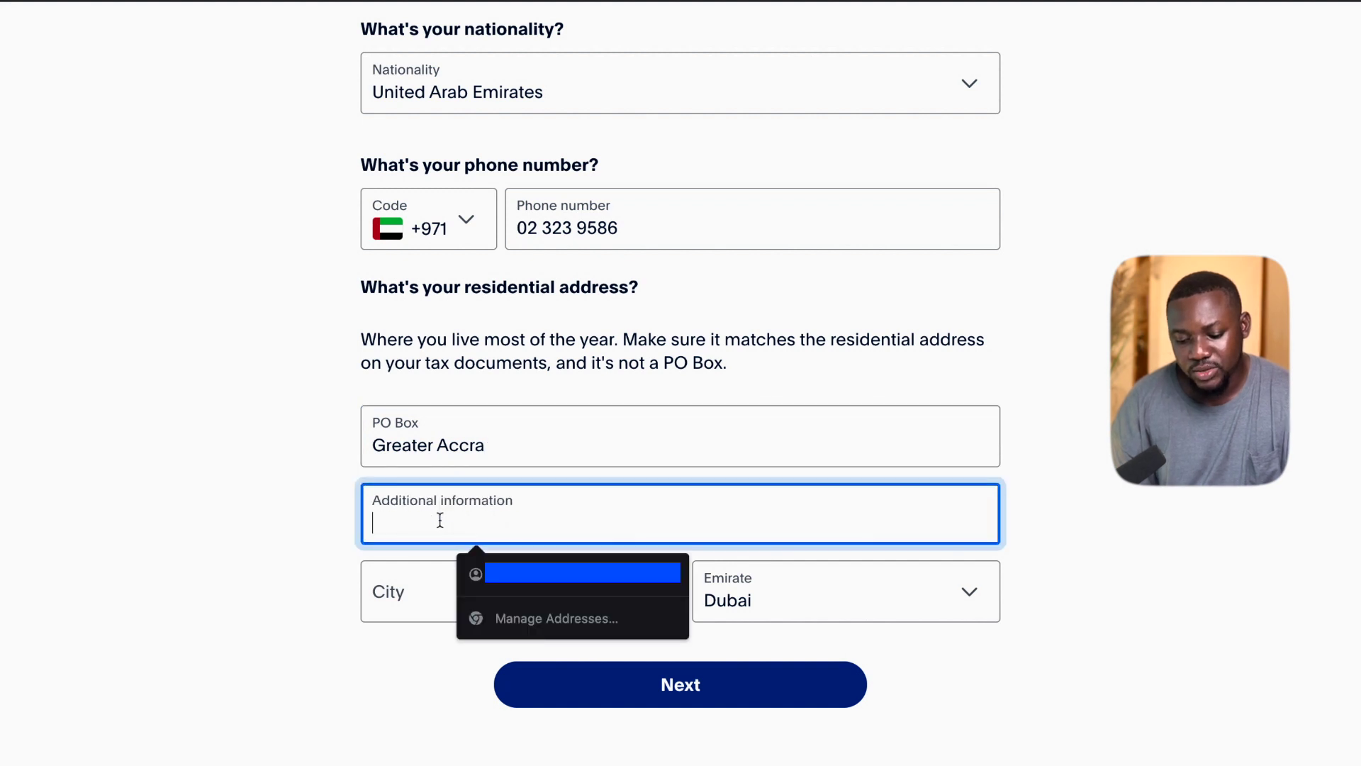
left_click(387, 601)
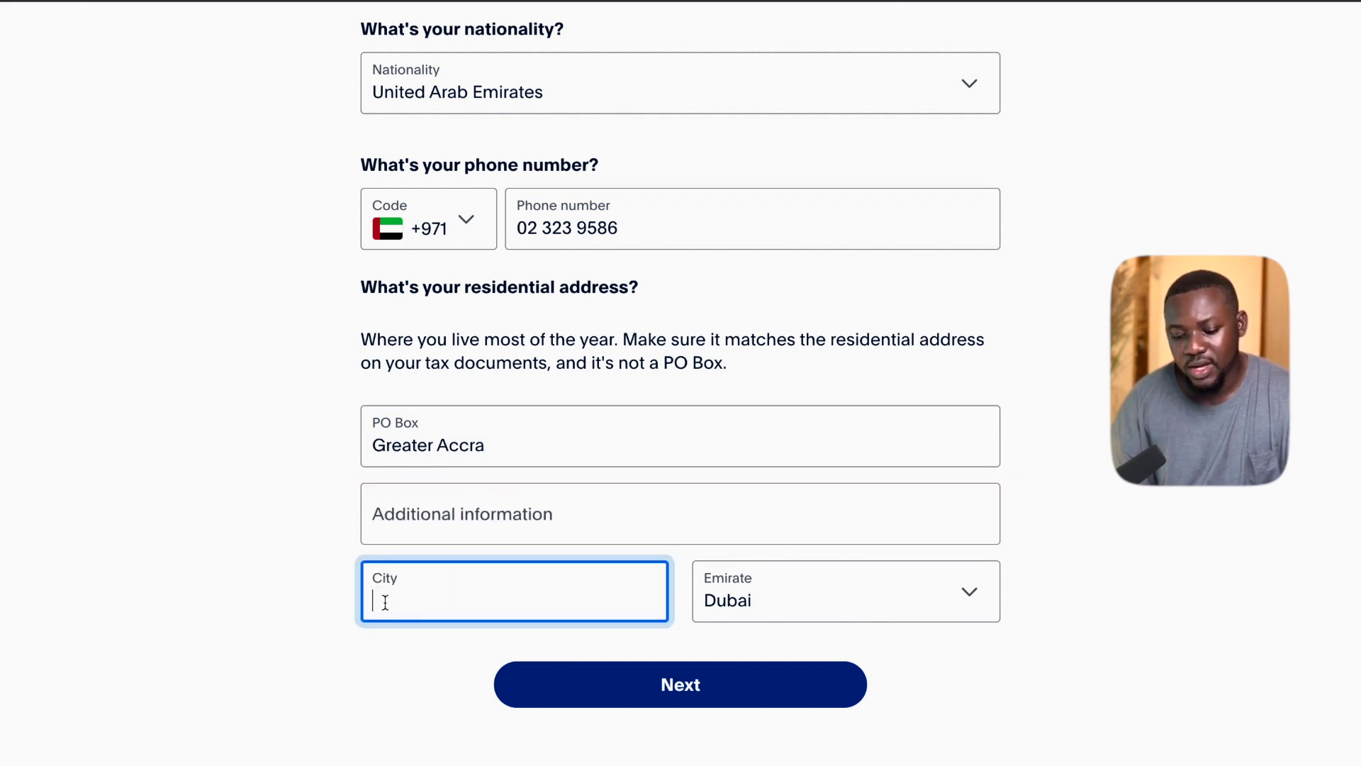
left_click(796, 599)
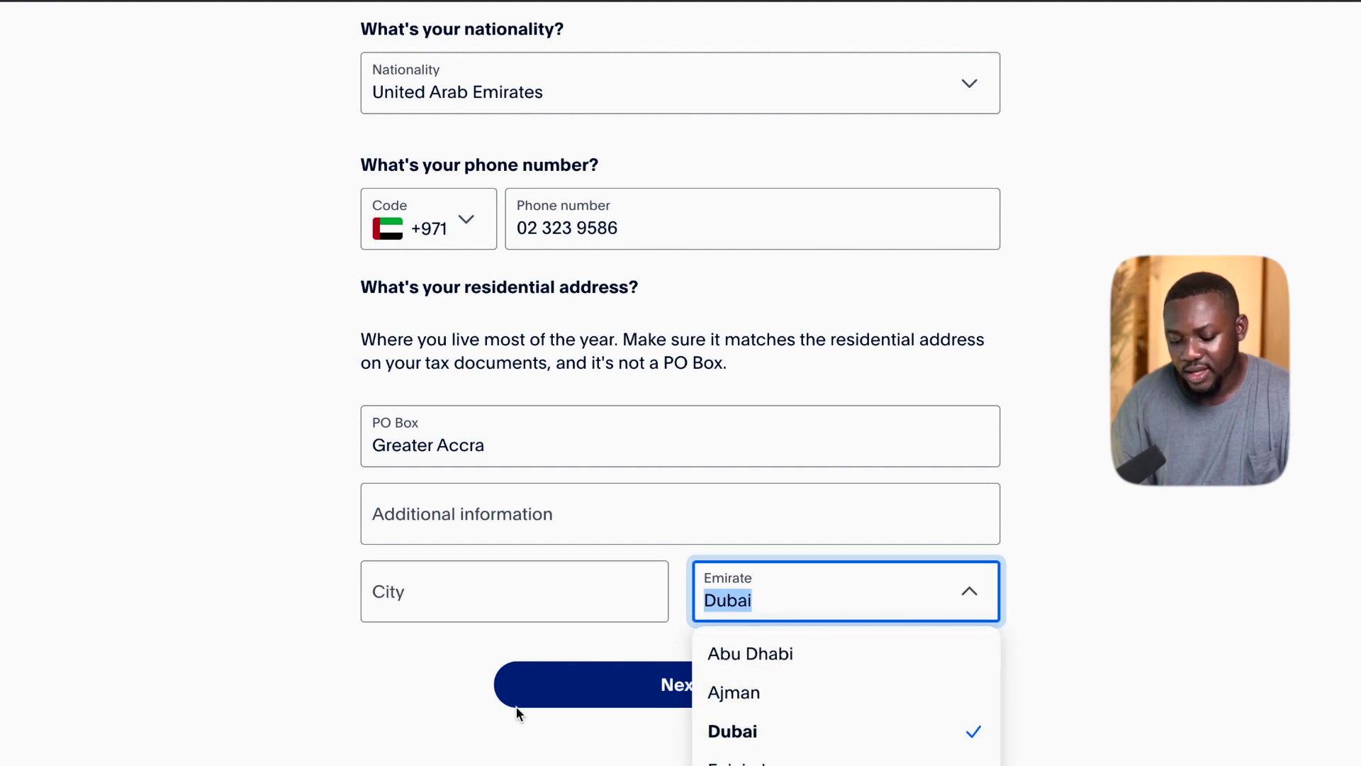
left_click(334, 649)
left_click(682, 693)
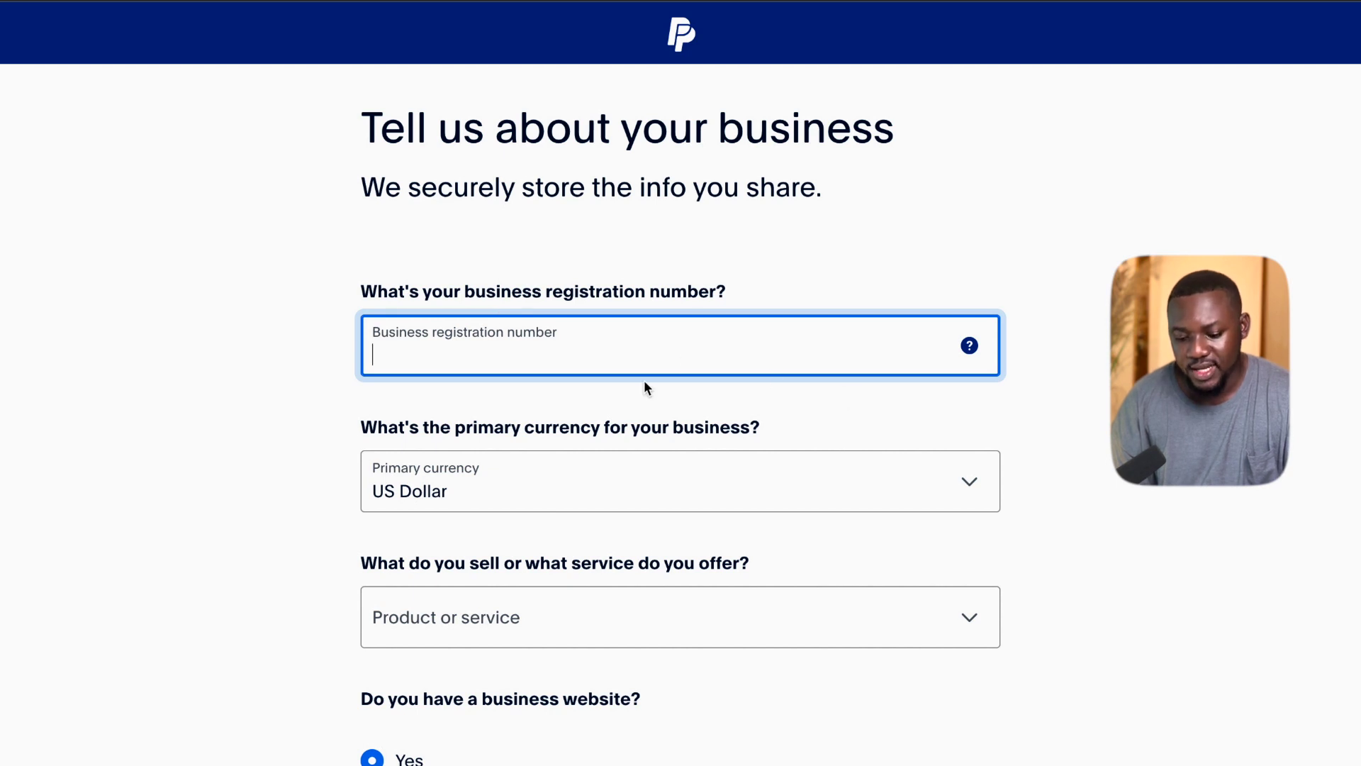
Keep US Dollar as primary currency and choose Digital Goods-Applications (Excludes Games) as the product.
scroll(558, 472, "down", 1)
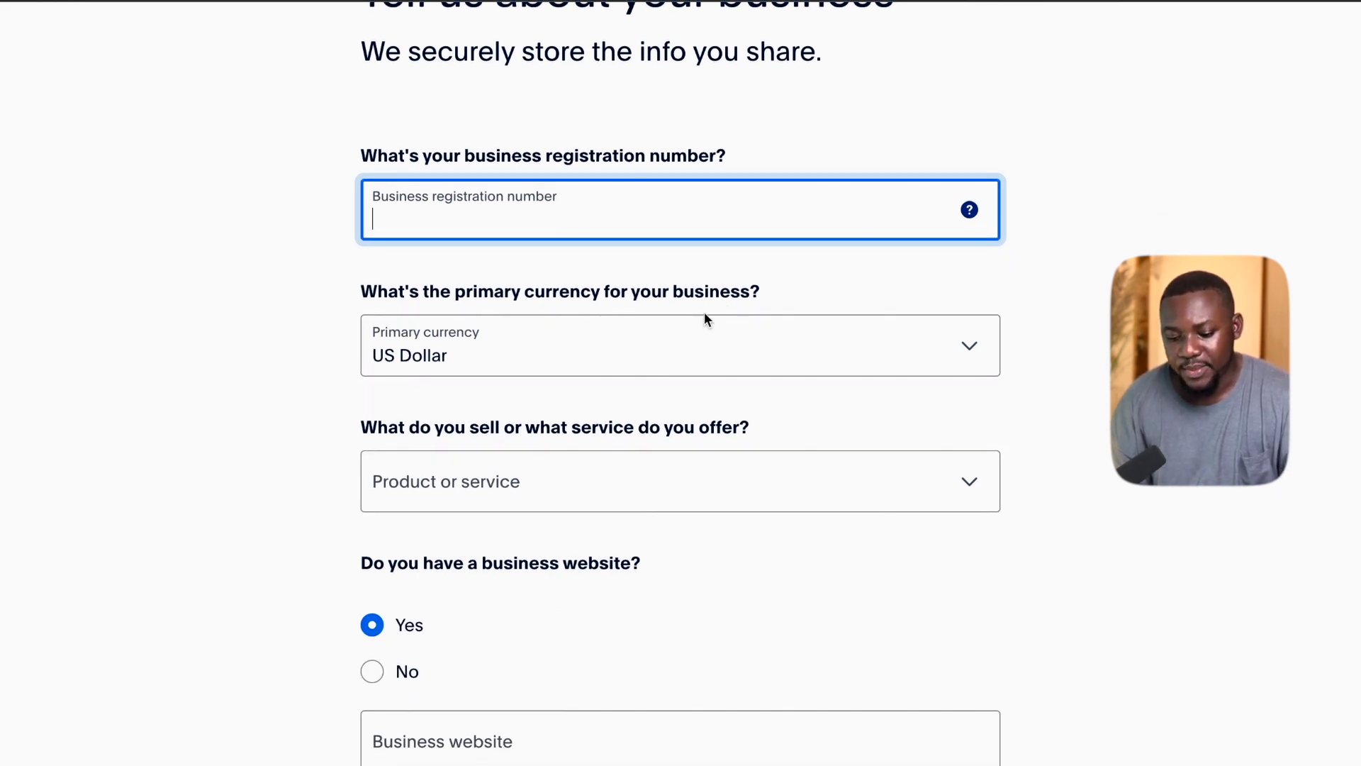
left_click(638, 356)
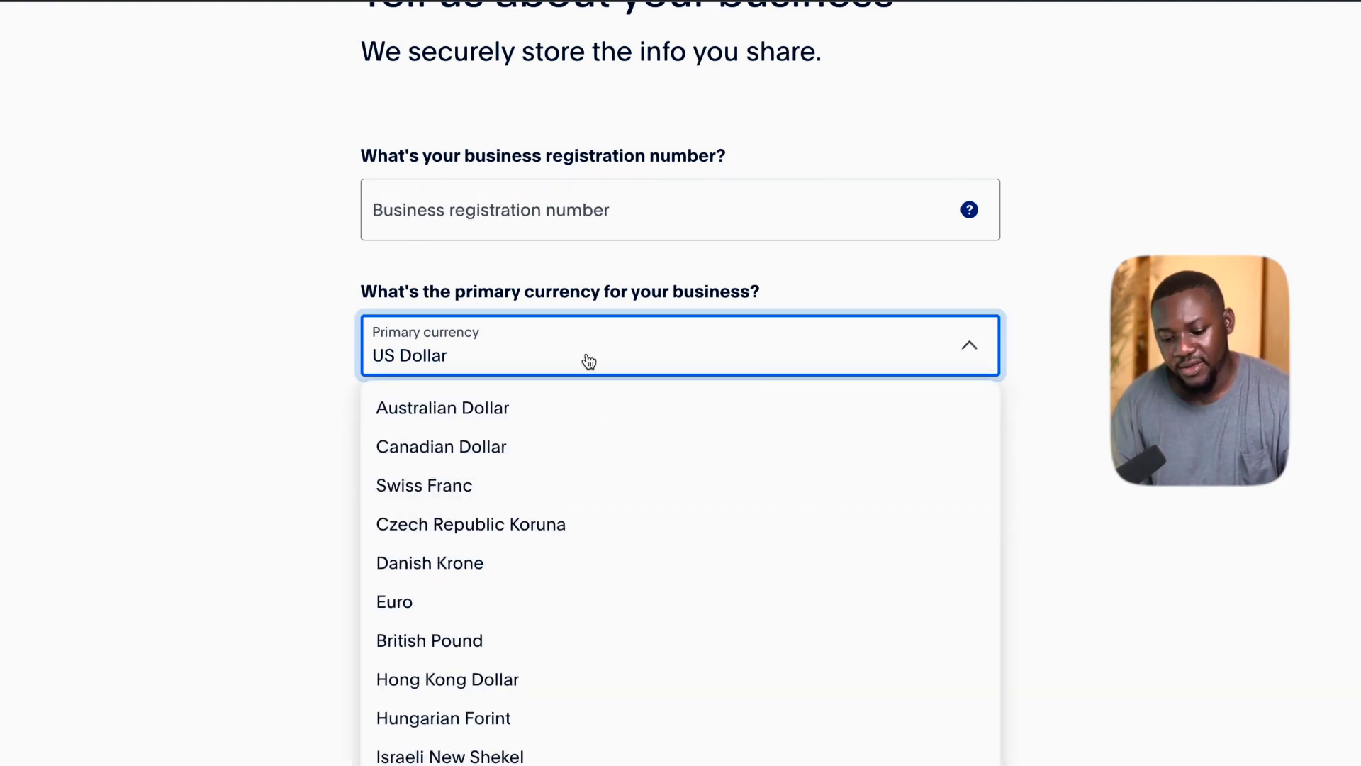
left_click(301, 456)
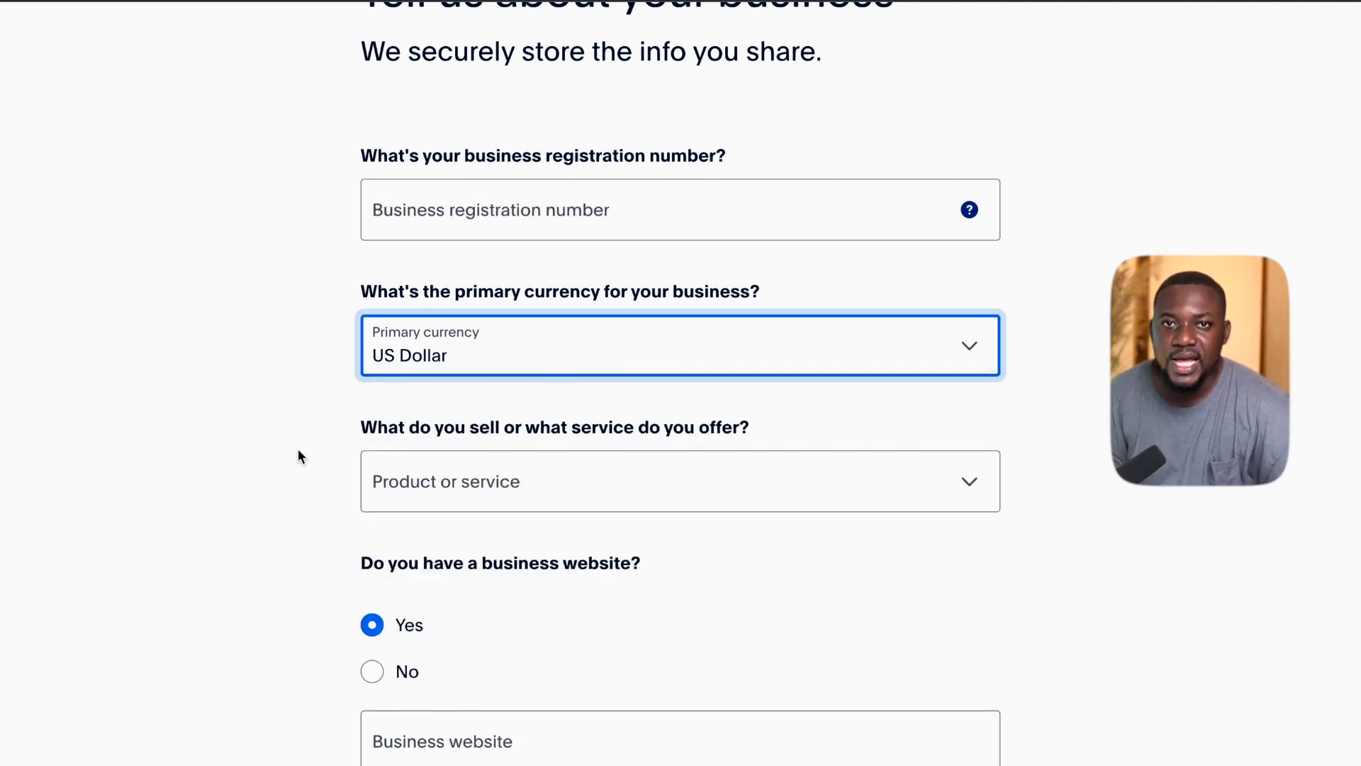
scroll(321, 355, "down", 2)
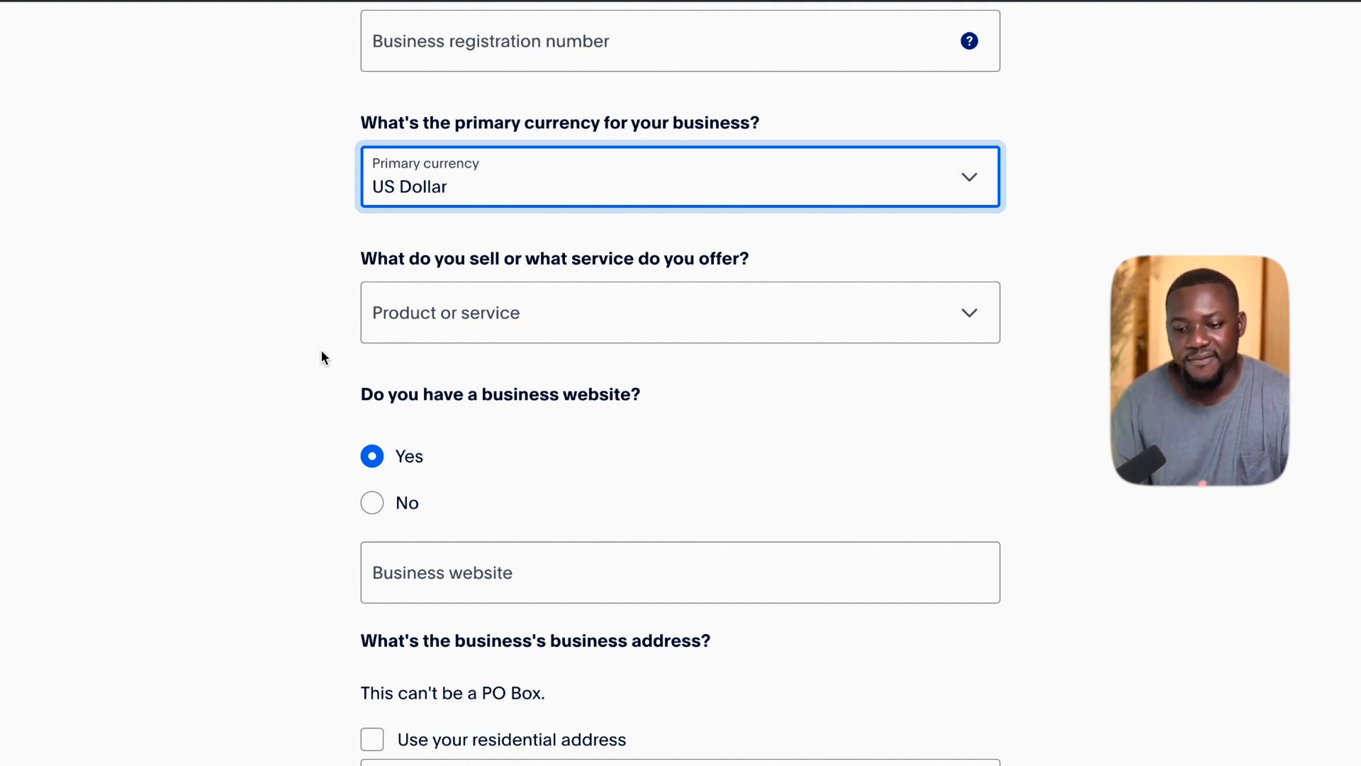
left_click(462, 317)
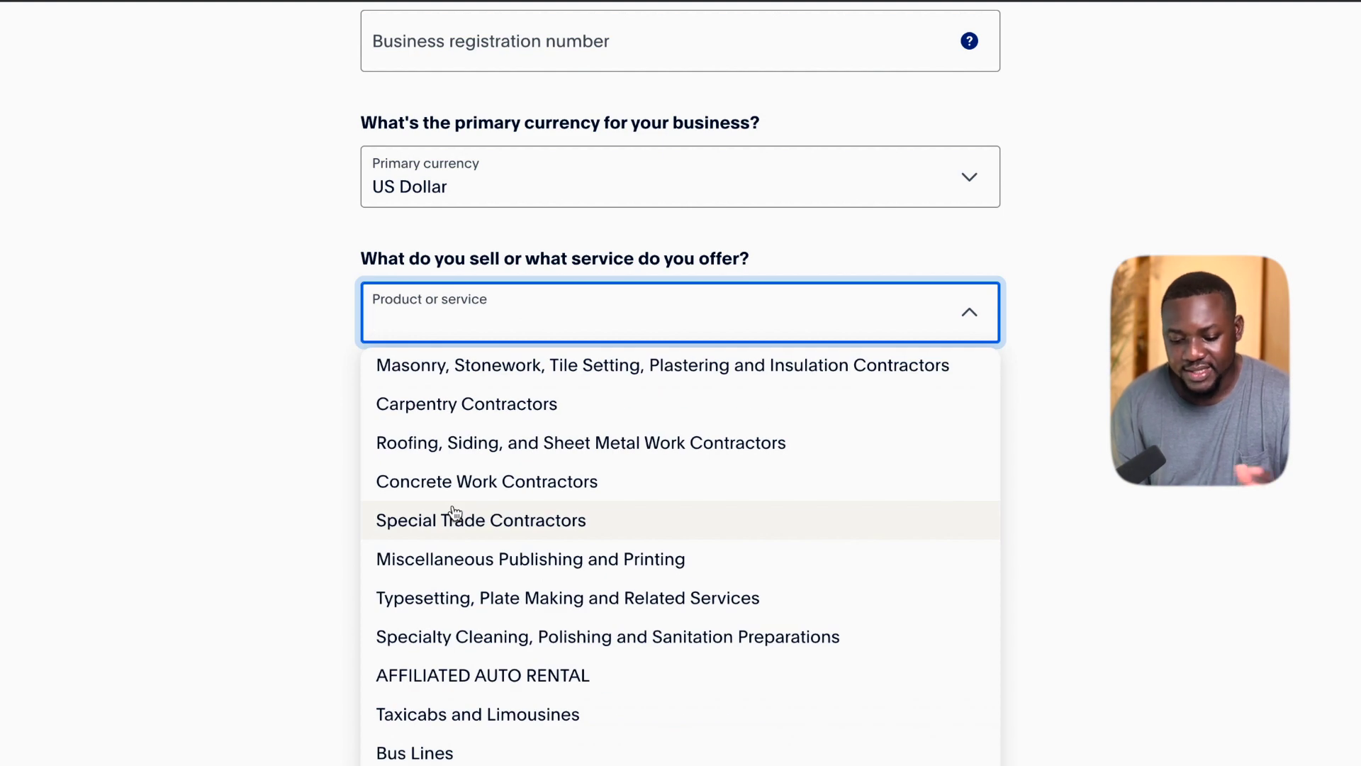
scroll(454, 514, "down", 2)
scroll(454, 511, "down", 1)
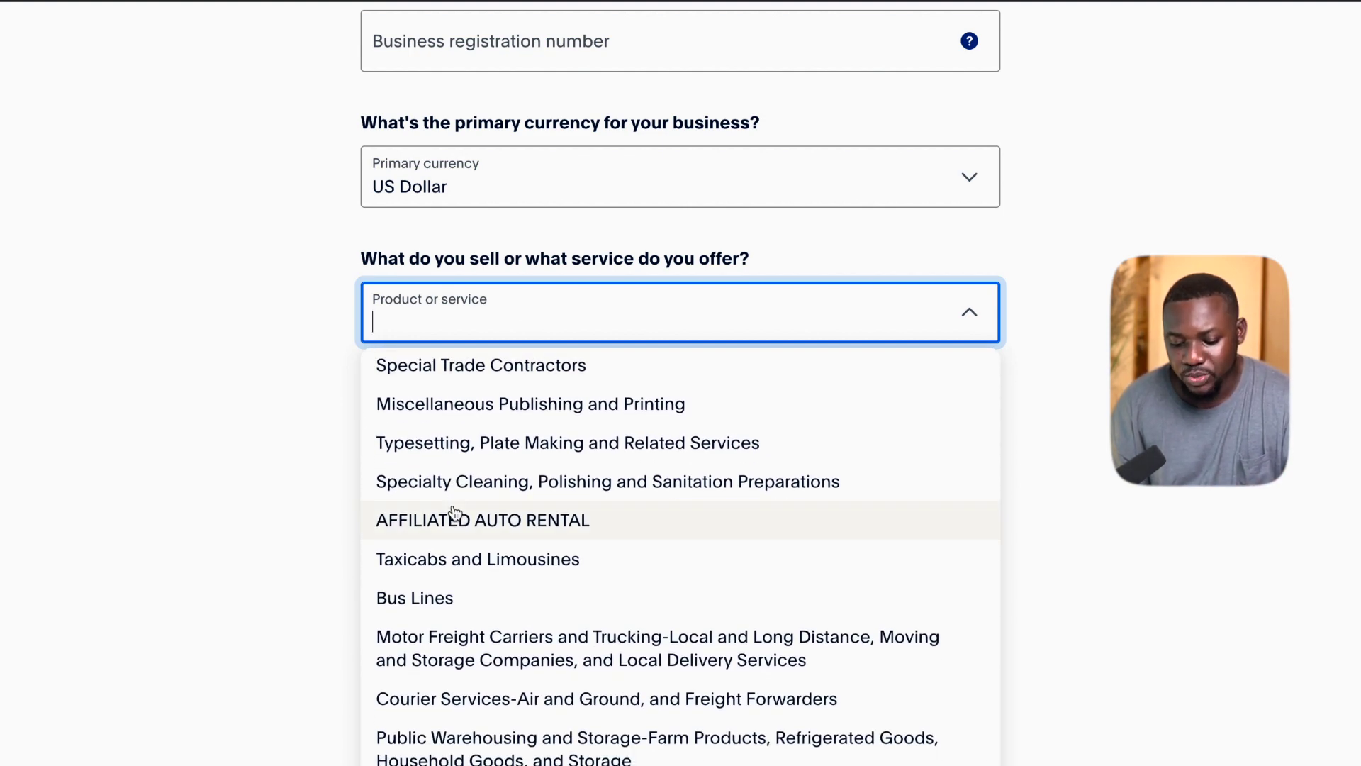
type("digi")
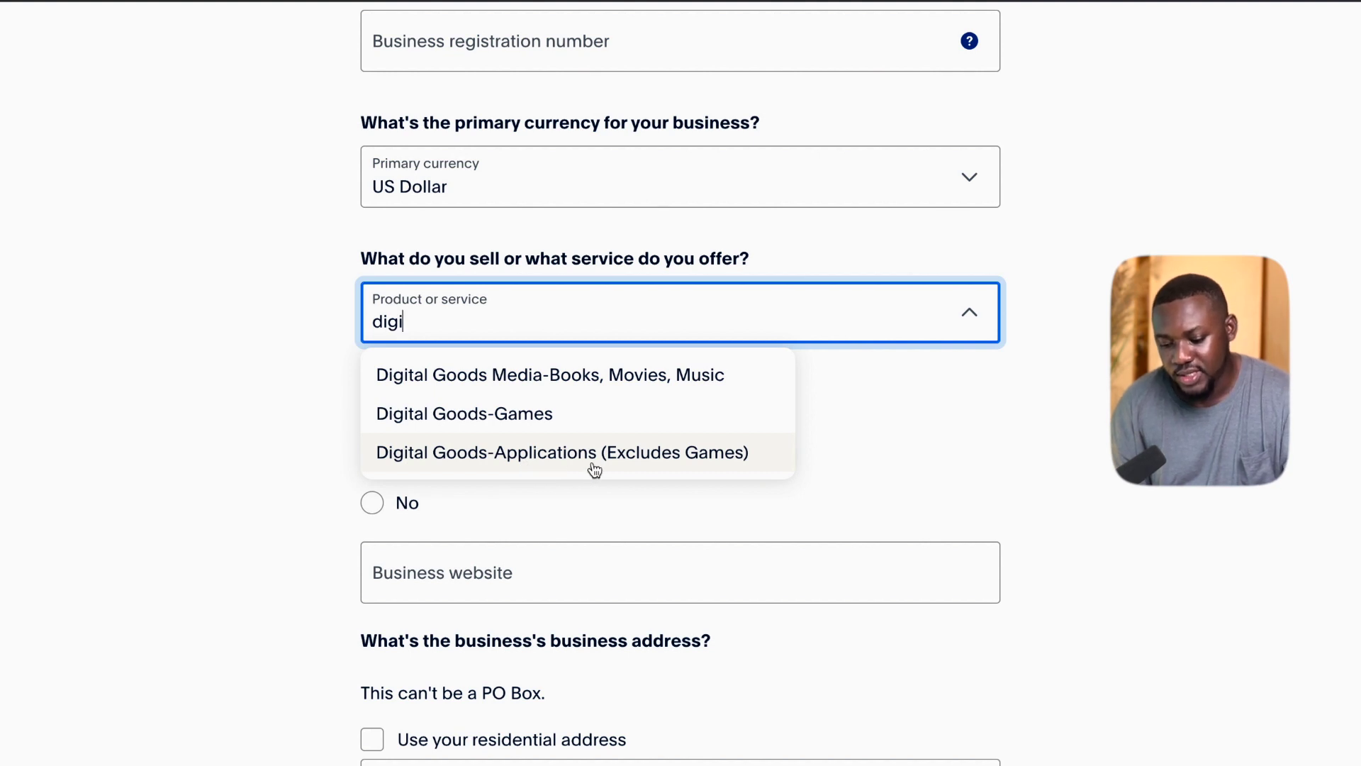
left_click(627, 457)
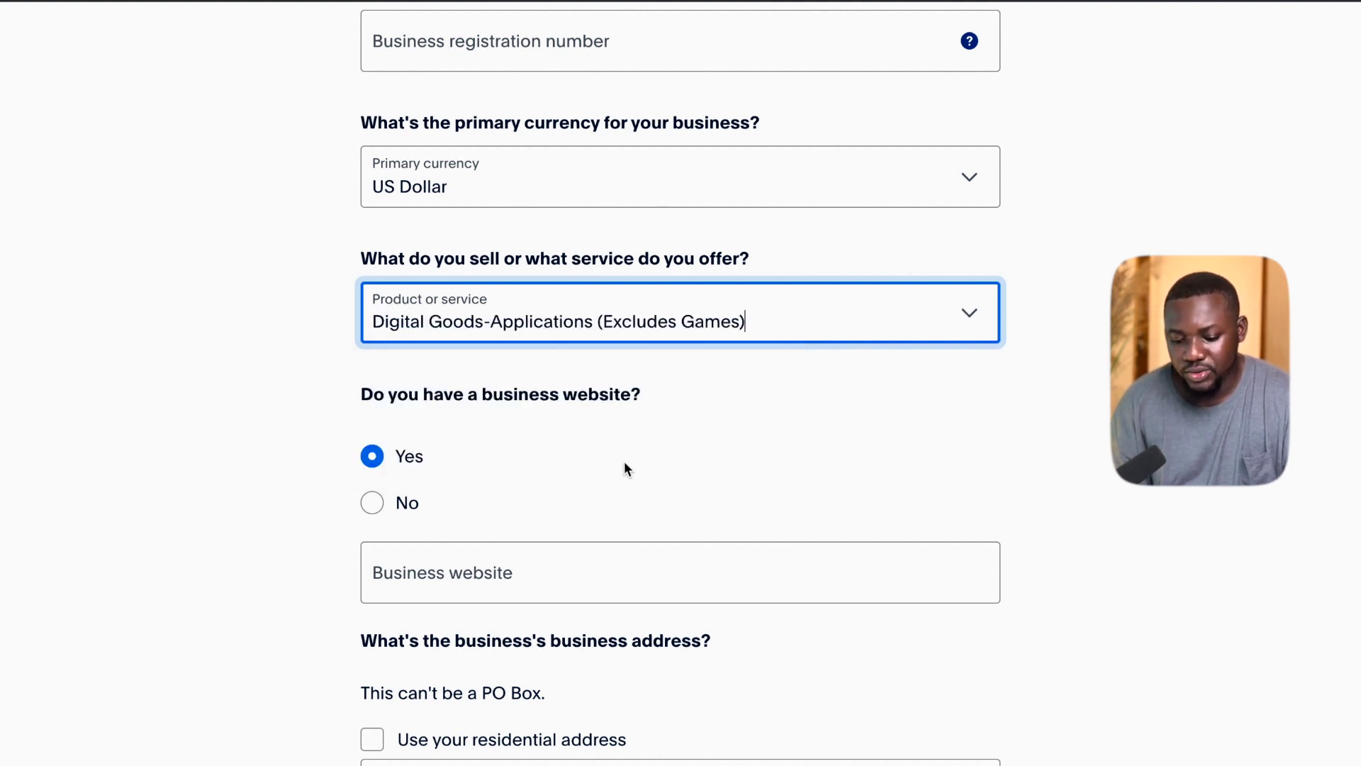
Answer No for website, use the residential address as business address, and submit.
scroll(471, 465, "down", 3)
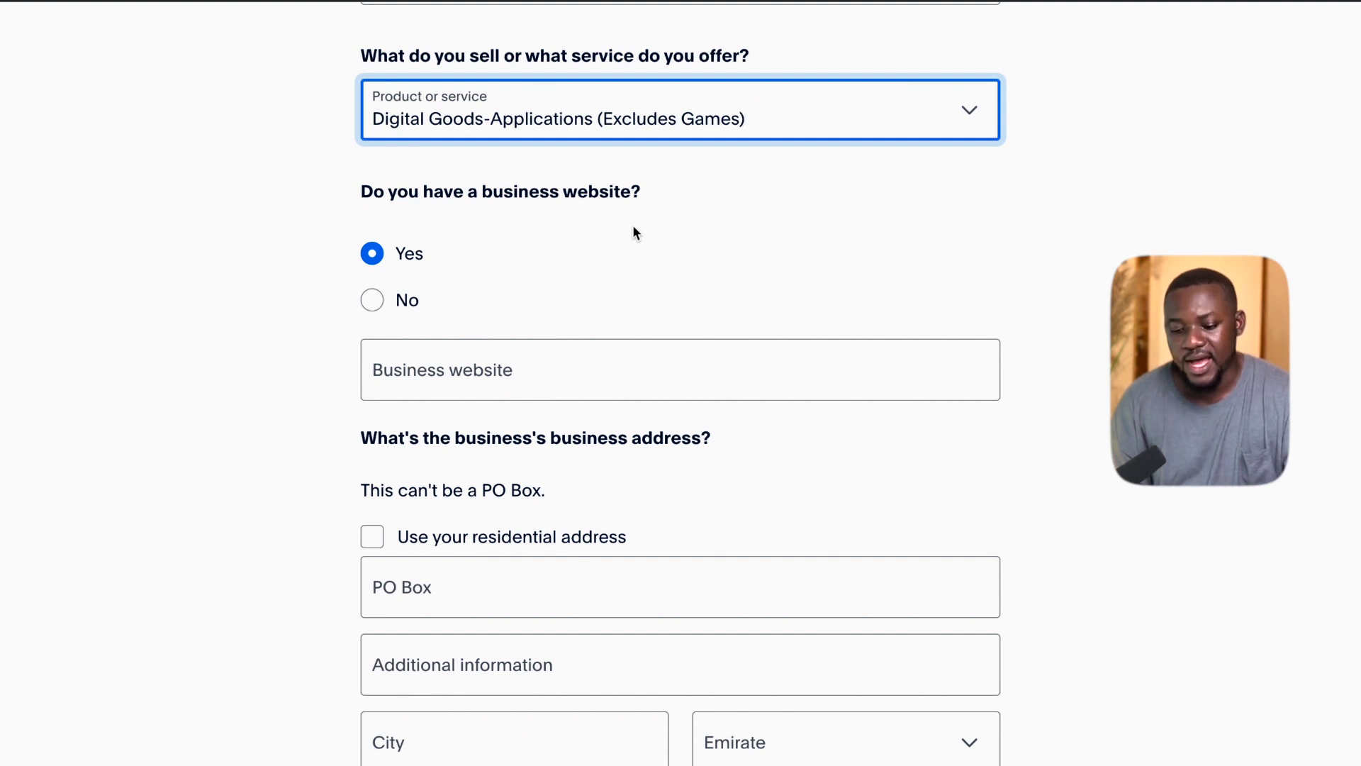
left_click(384, 303)
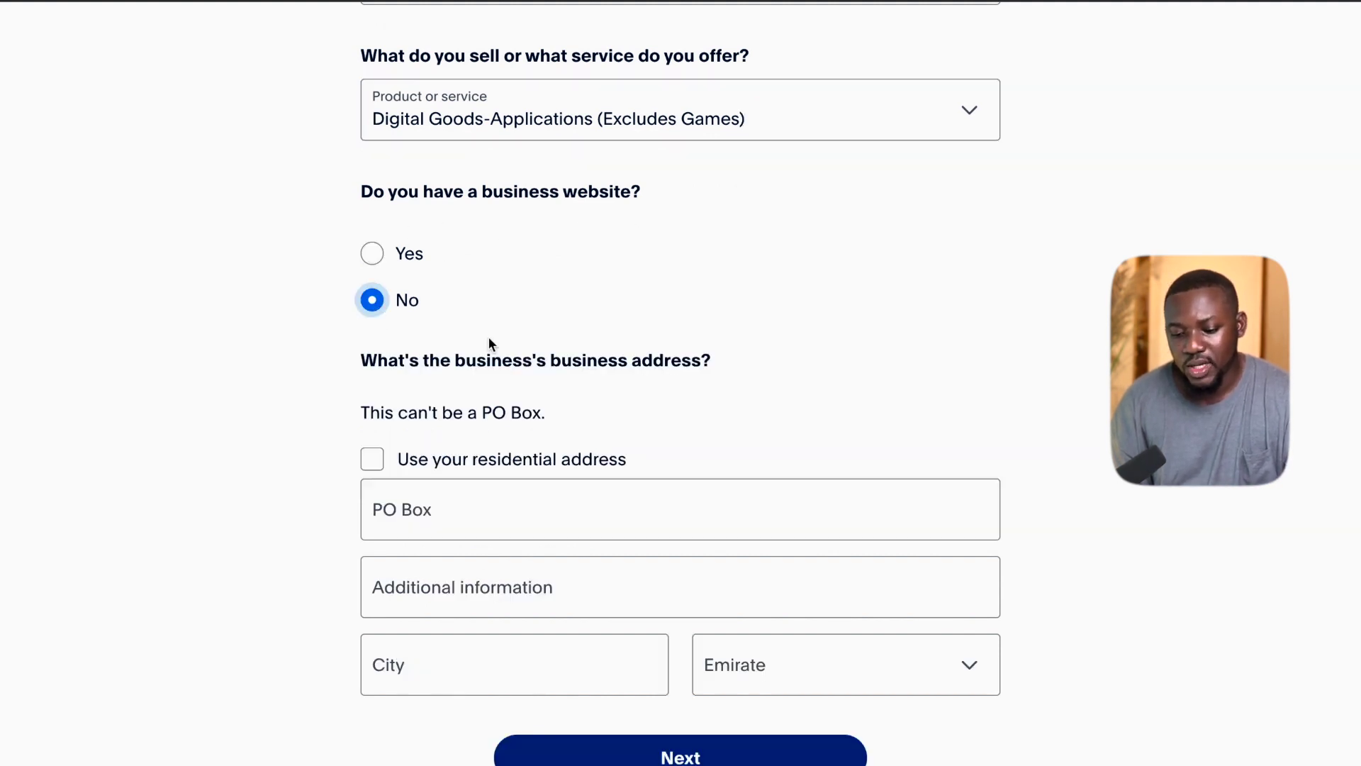
scroll(487, 336, "down", 3)
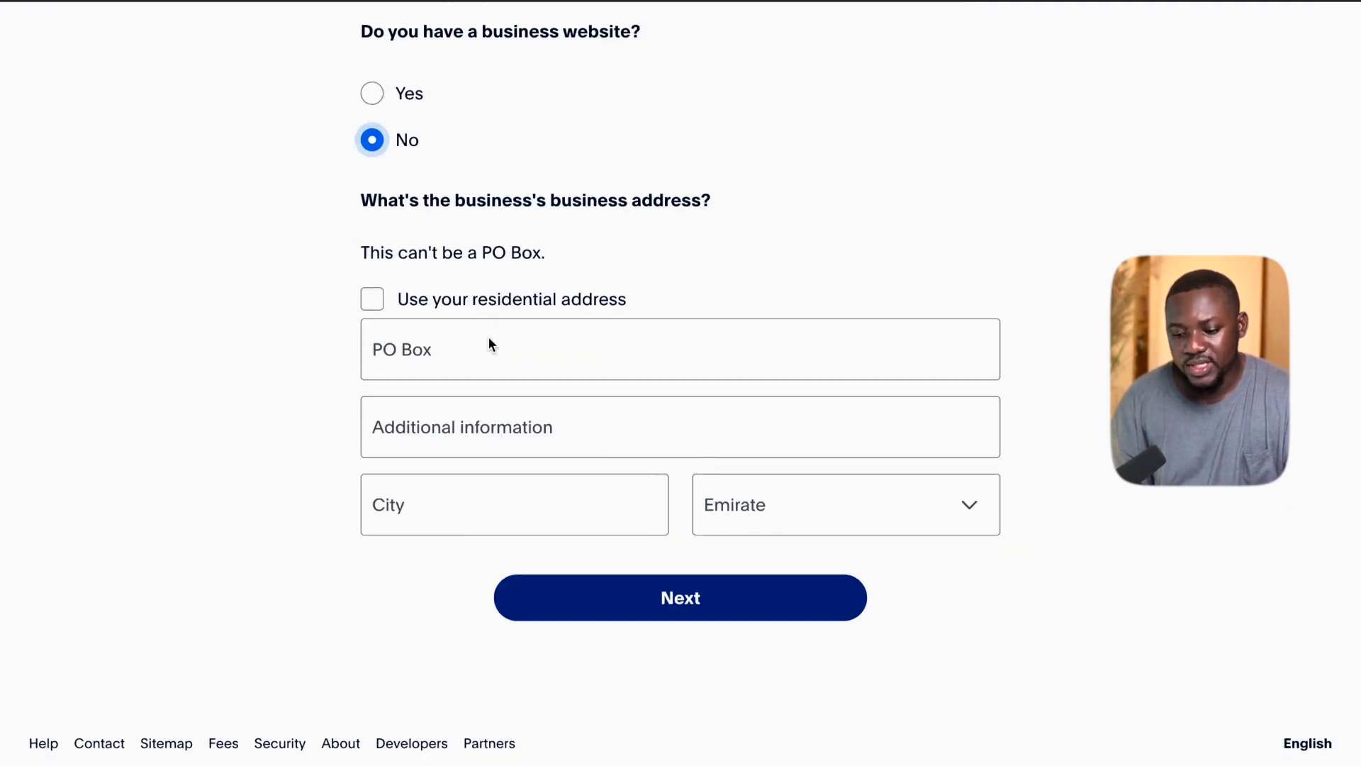
left_click(372, 290)
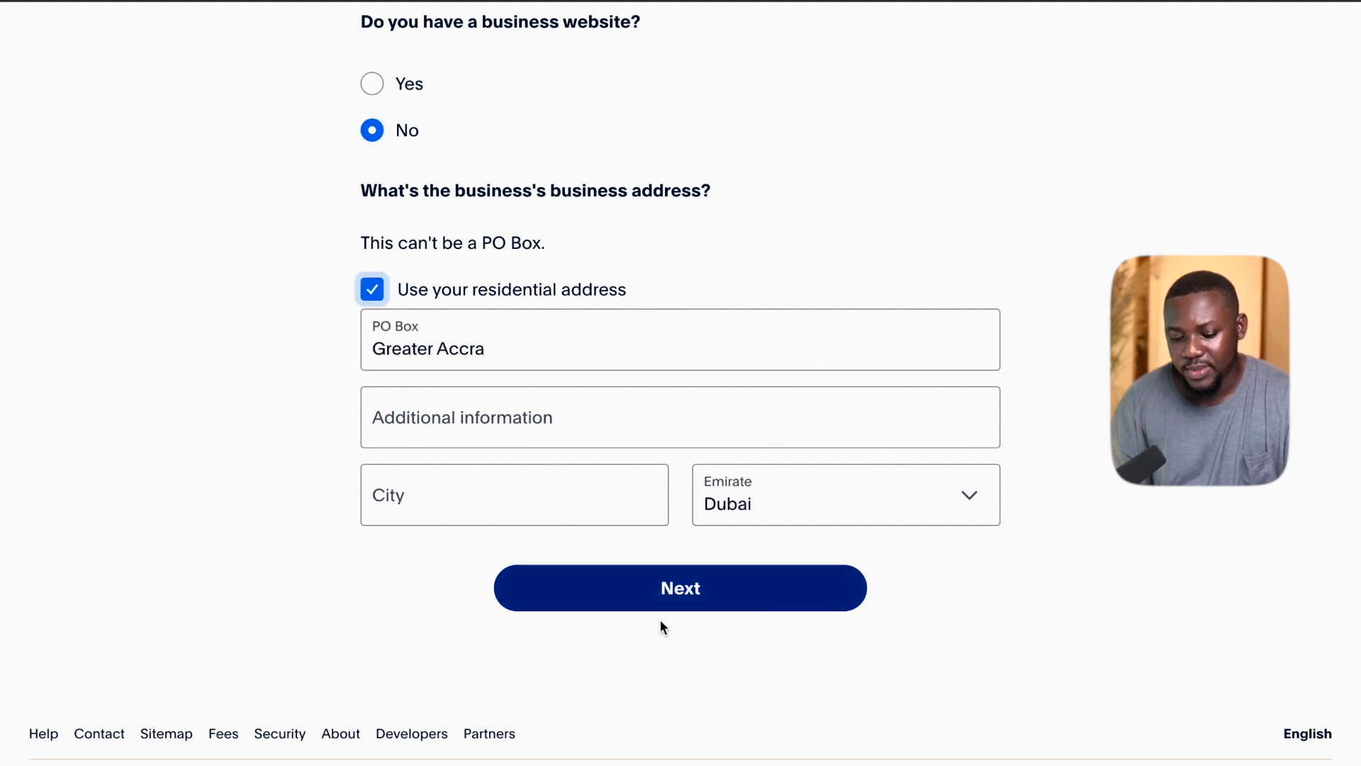
left_click(691, 588)
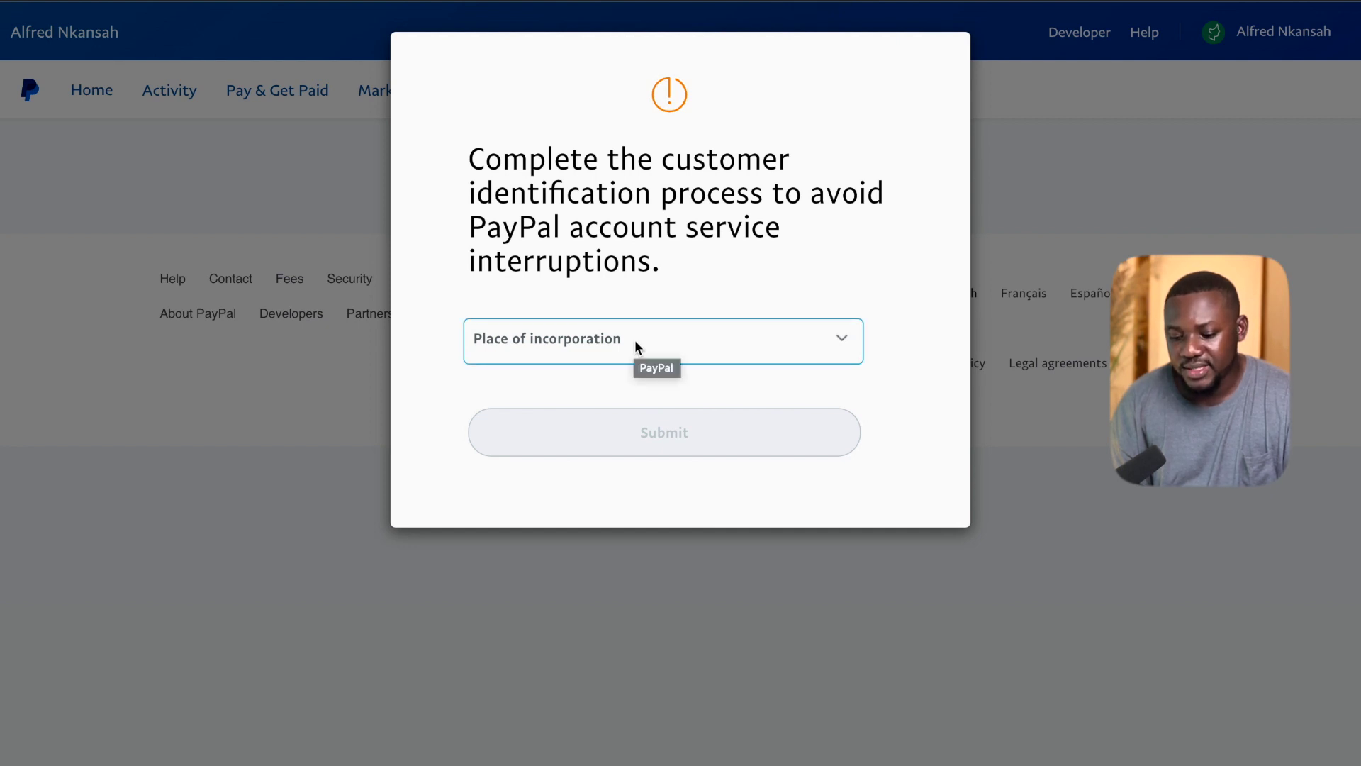
Select Ghana in the Place of incorporation dropdown and submit the form.
left_click(635, 339)
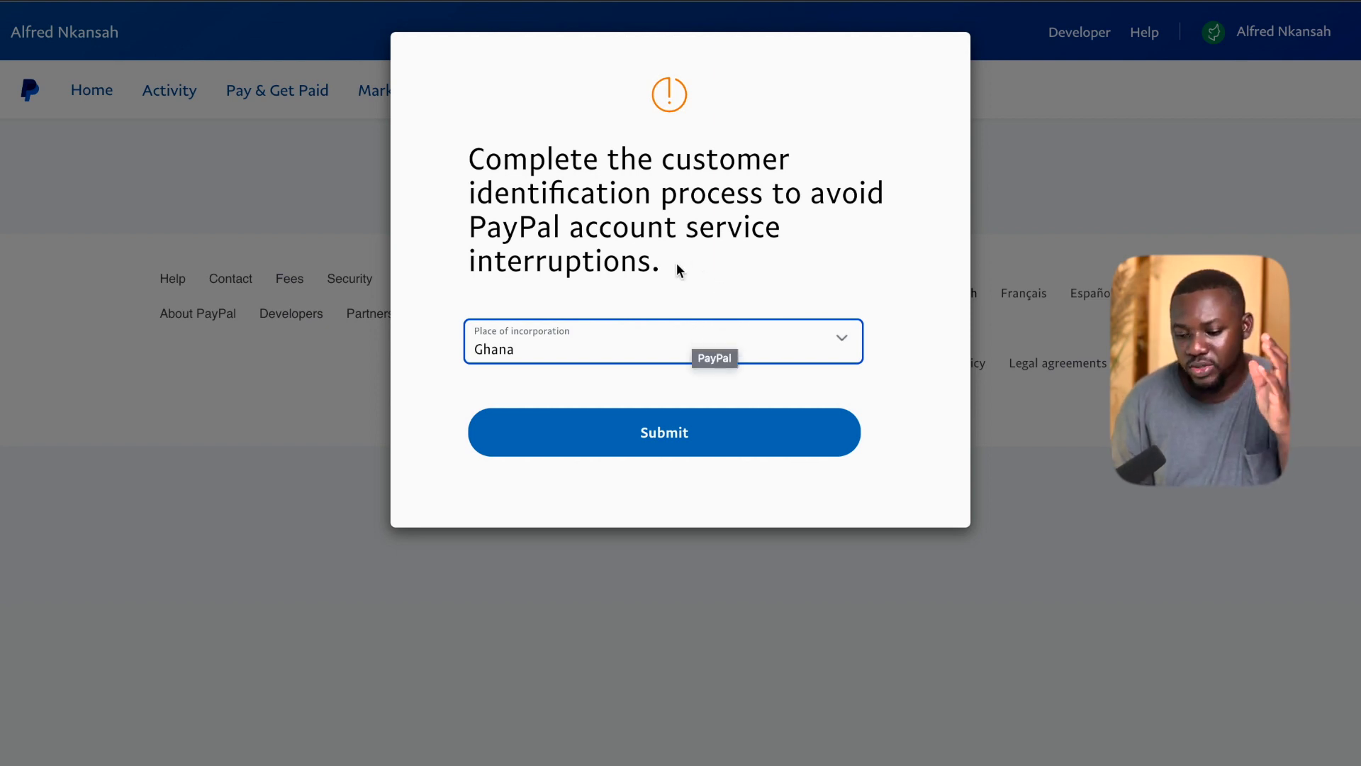
left_click(593, 348)
scroll(550, 346, "down", 10)
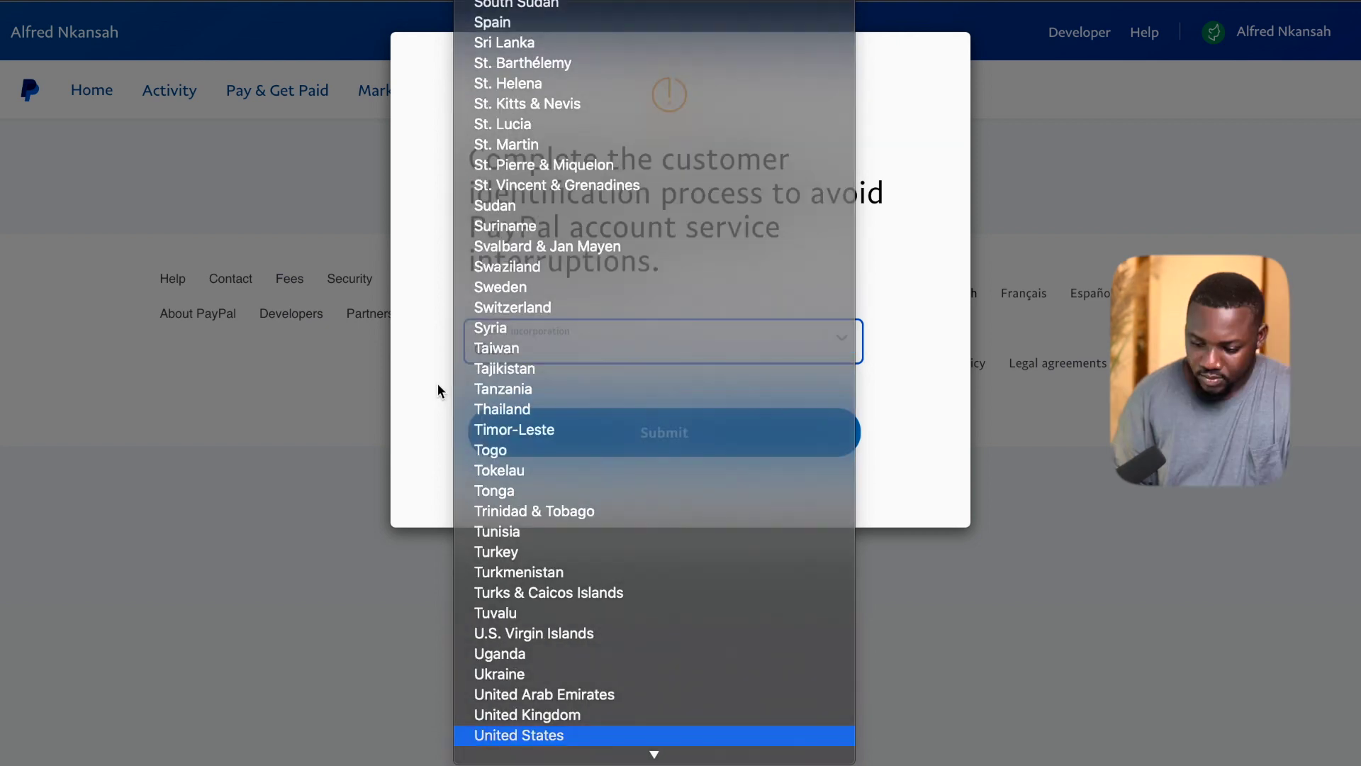
left_click(437, 383)
left_click(636, 434)
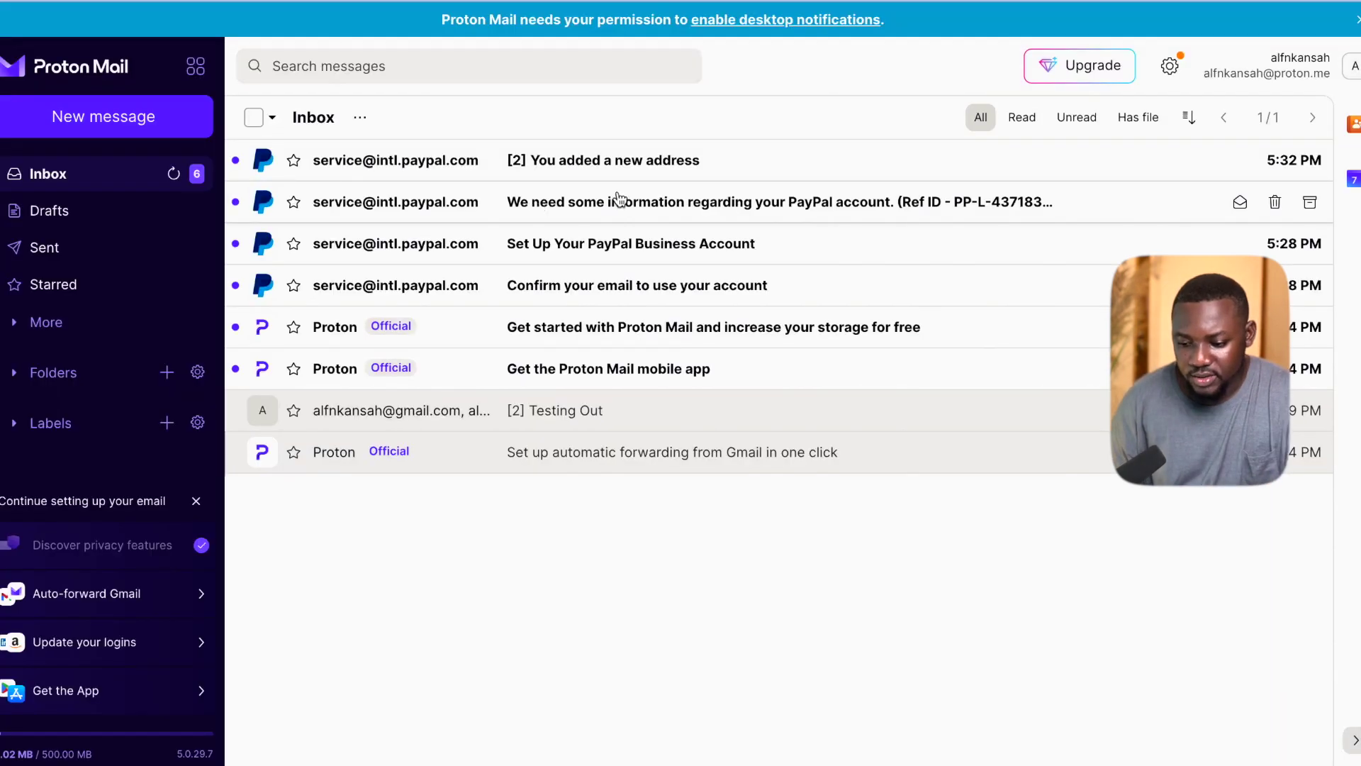
Open the 'Confirm your email to use your account' message and confirm its PayPal link.
left_click(587, 293)
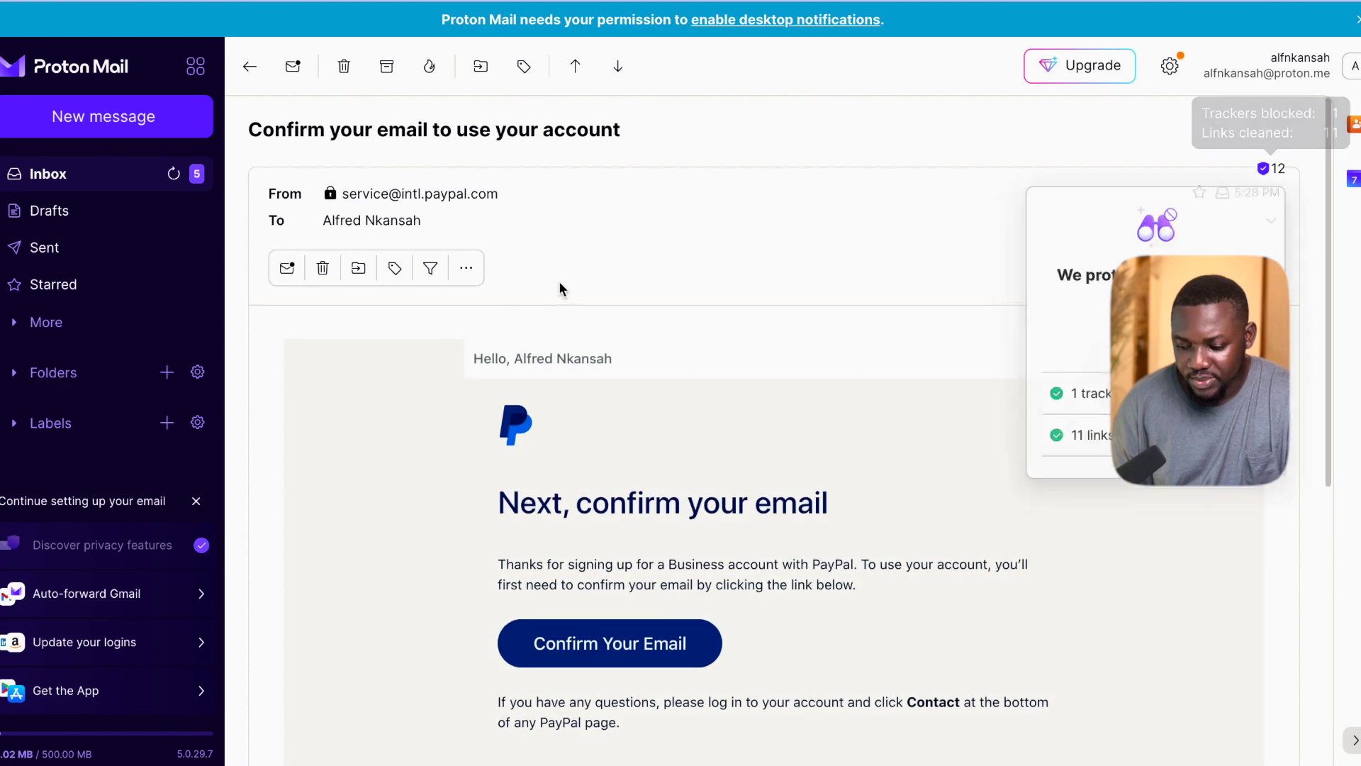
left_click(624, 648)
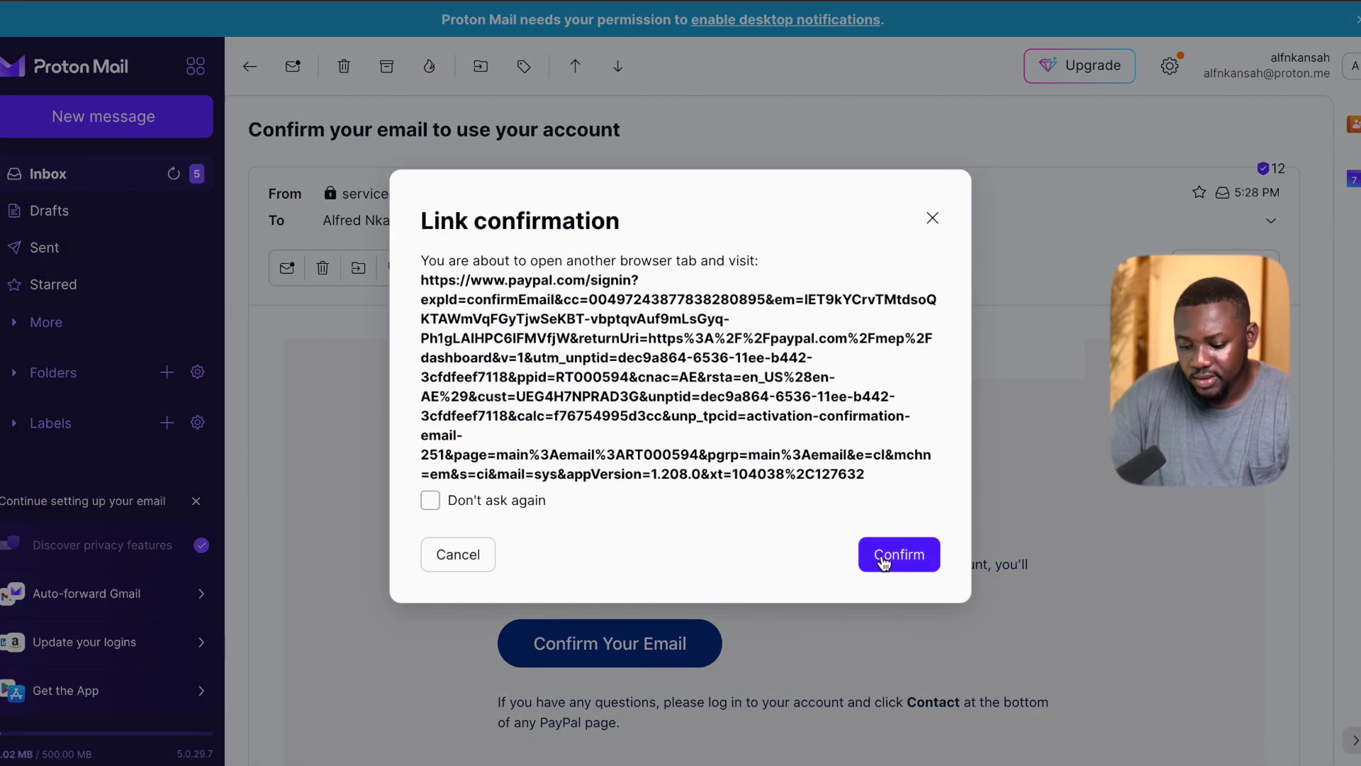
left_click(883, 560)
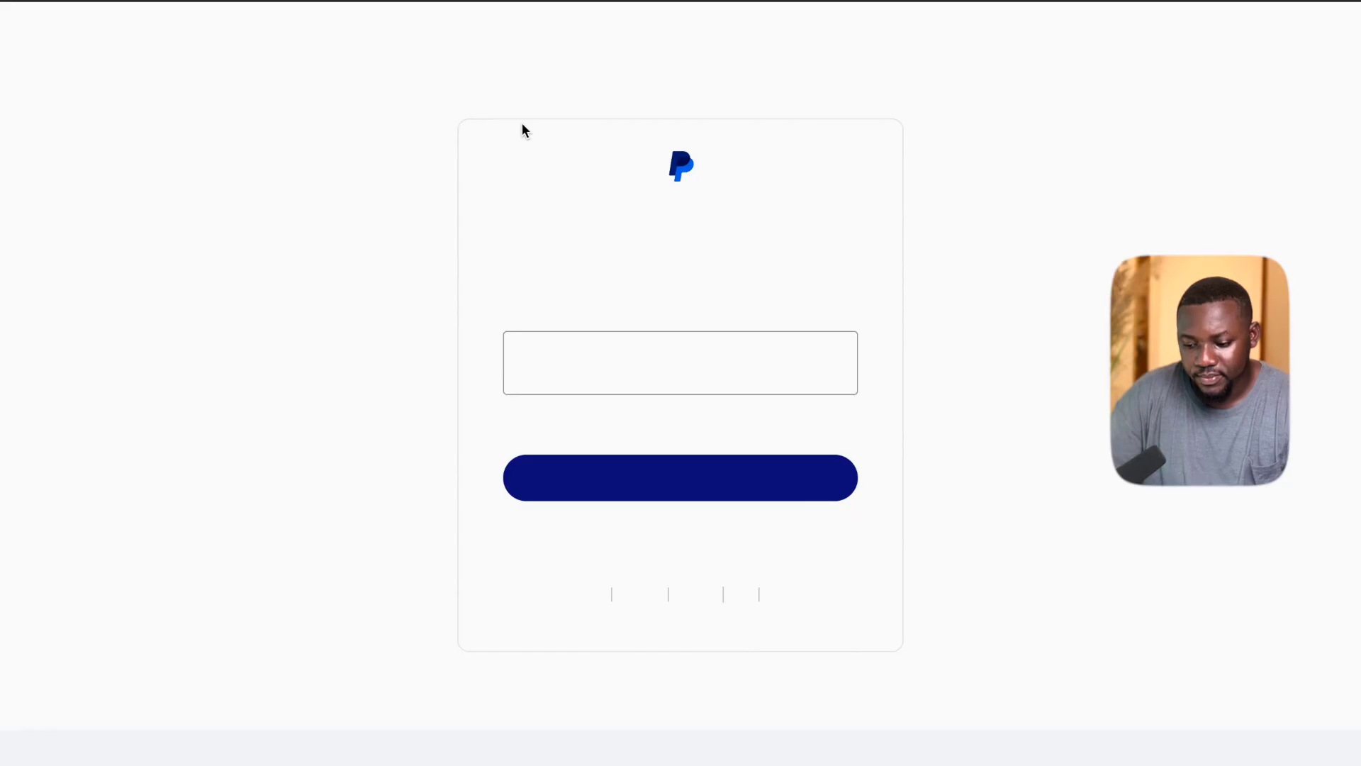
Log in with the account password and continue past the email-confirmed page.
left_click(546, 358)
type("••••••••••••••")
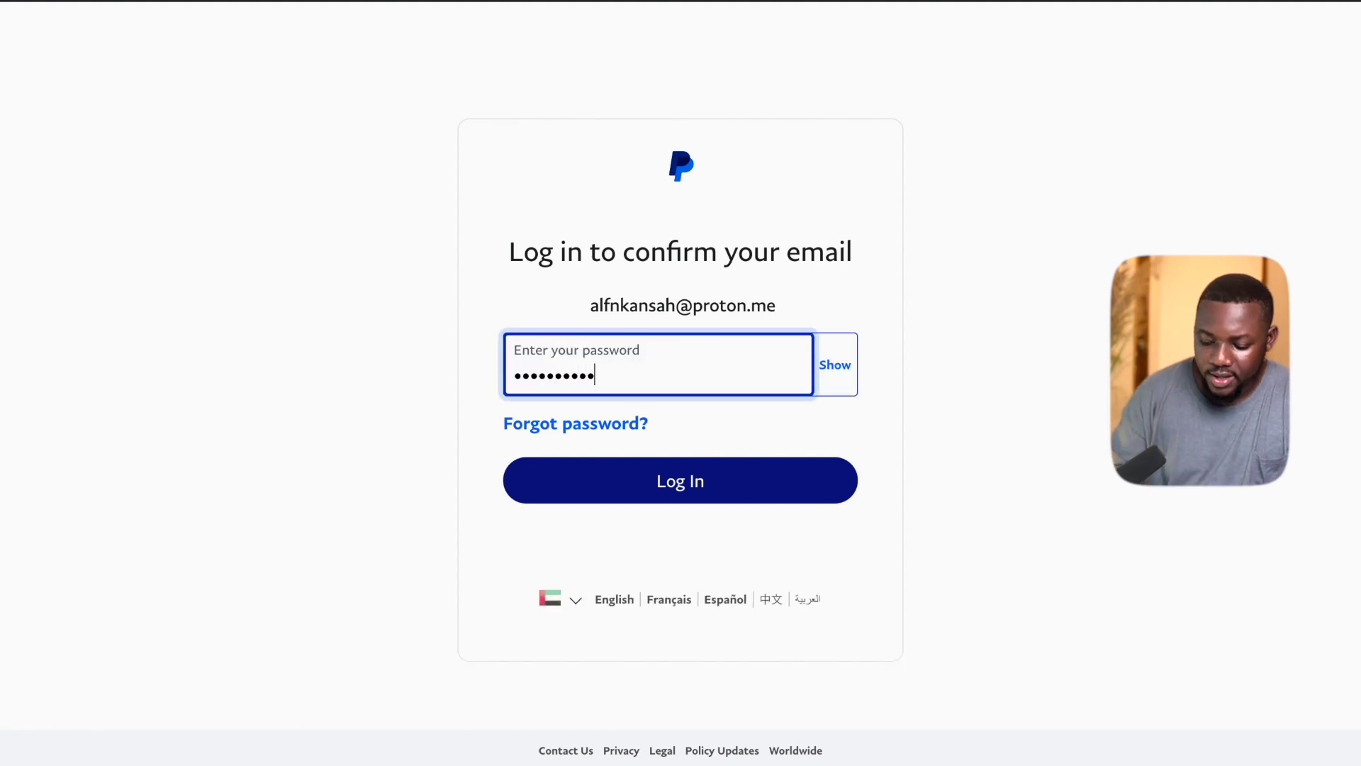
key("Return")
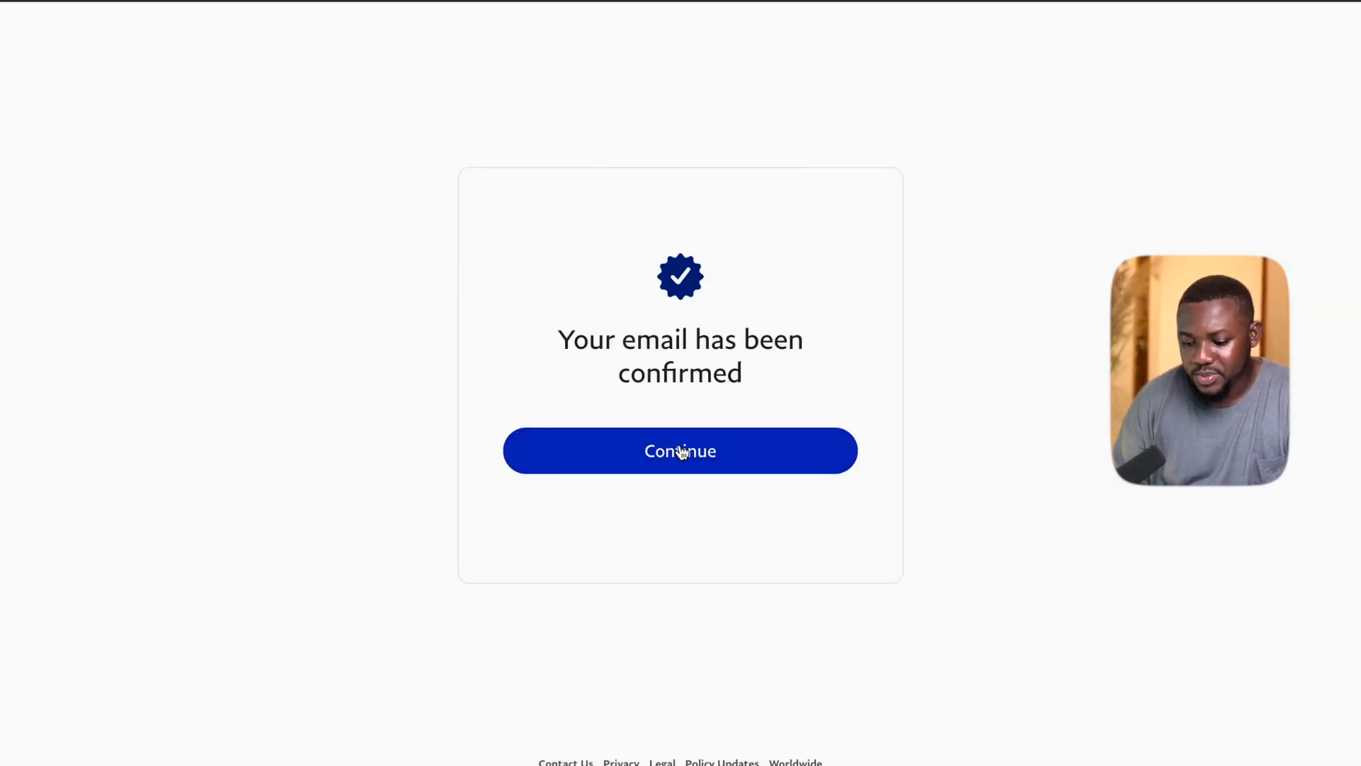
left_click(712, 455)
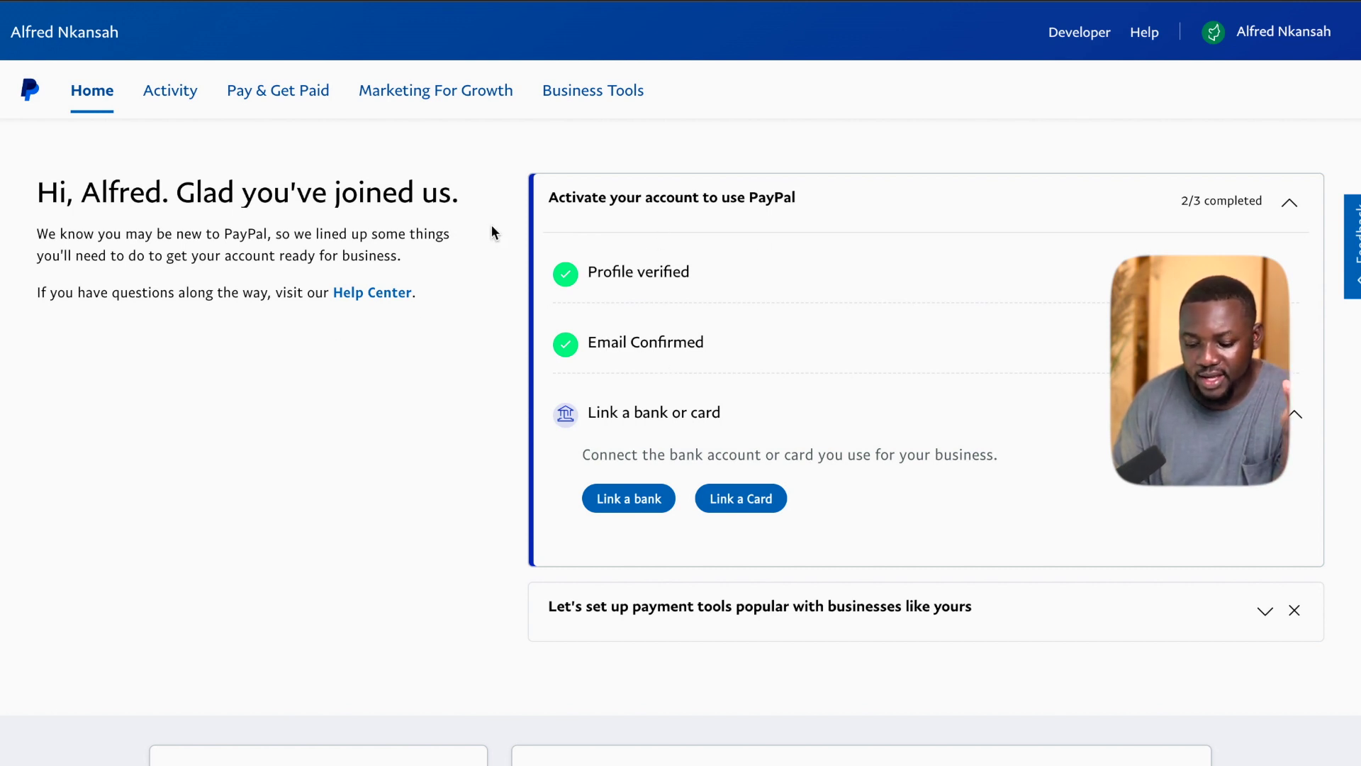
Open the suspicious-activity notification's details from the dashboard's Notifications section.
scroll(492, 227, "down", 5)
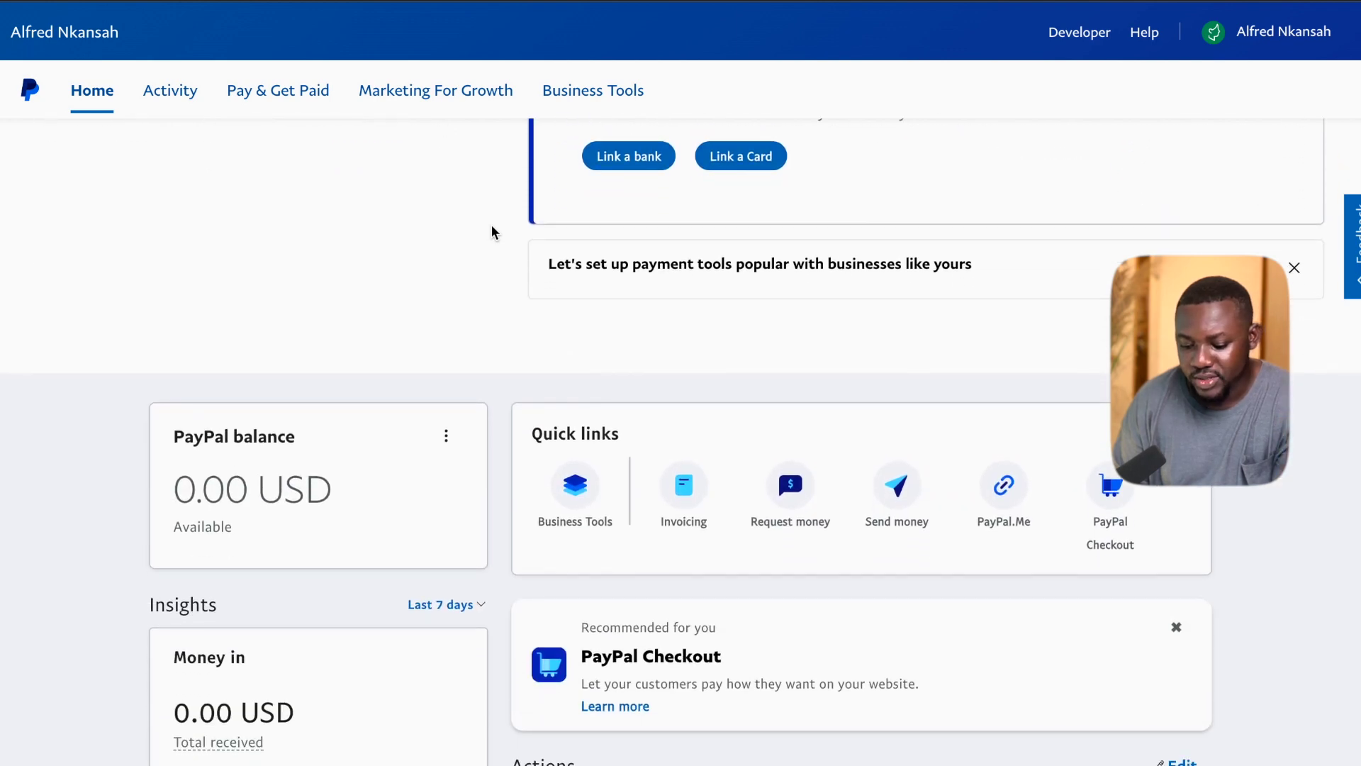
scroll(493, 225, "down", 10)
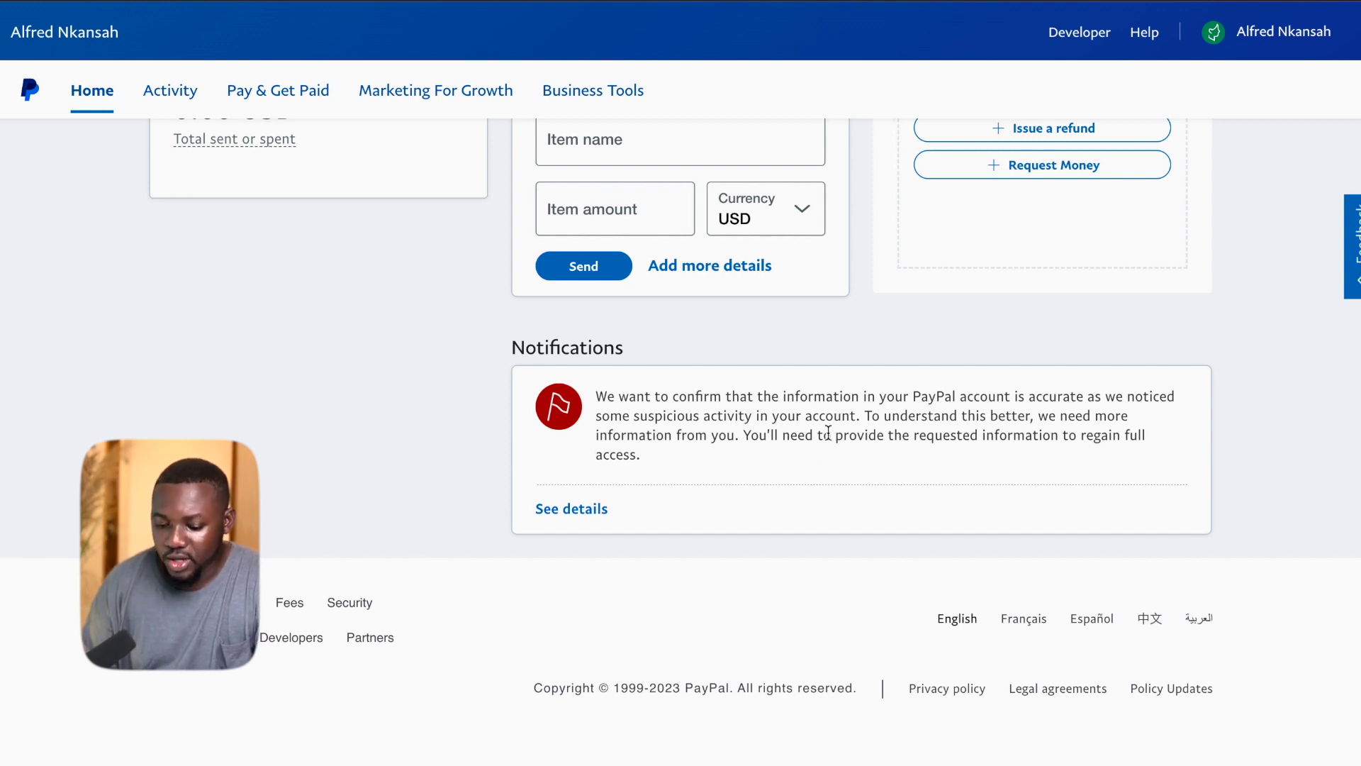
left_click(551, 512)
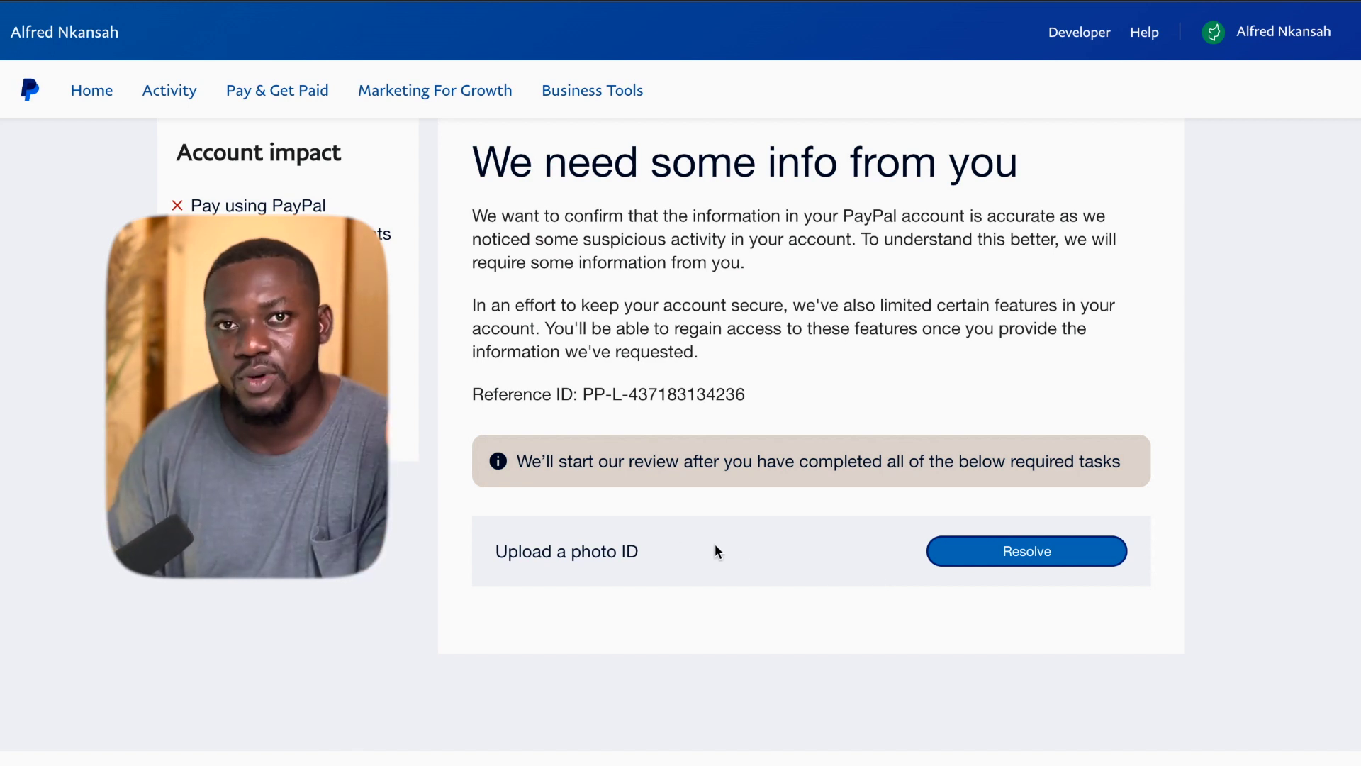
Begin the Upload a photo ID task with National identity card as the document type.
left_click(995, 555)
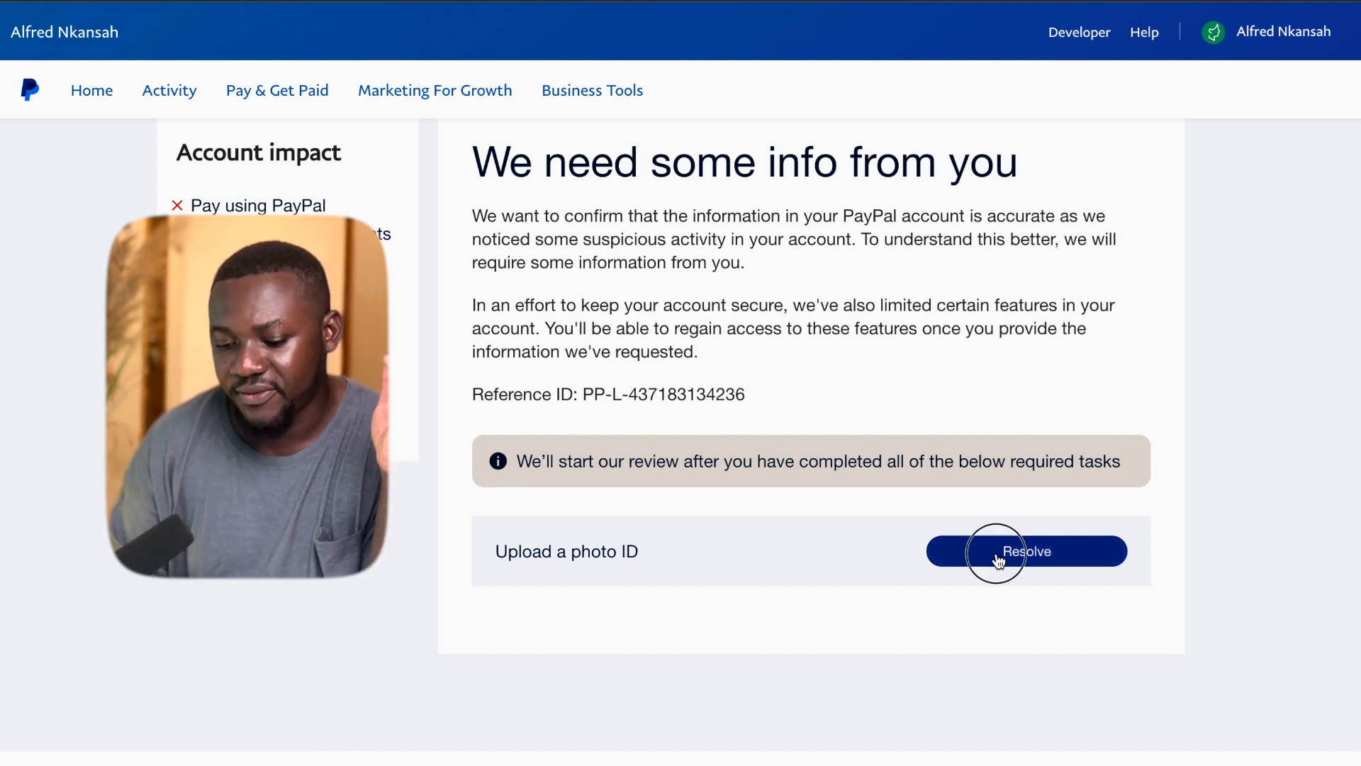
left_click(546, 502)
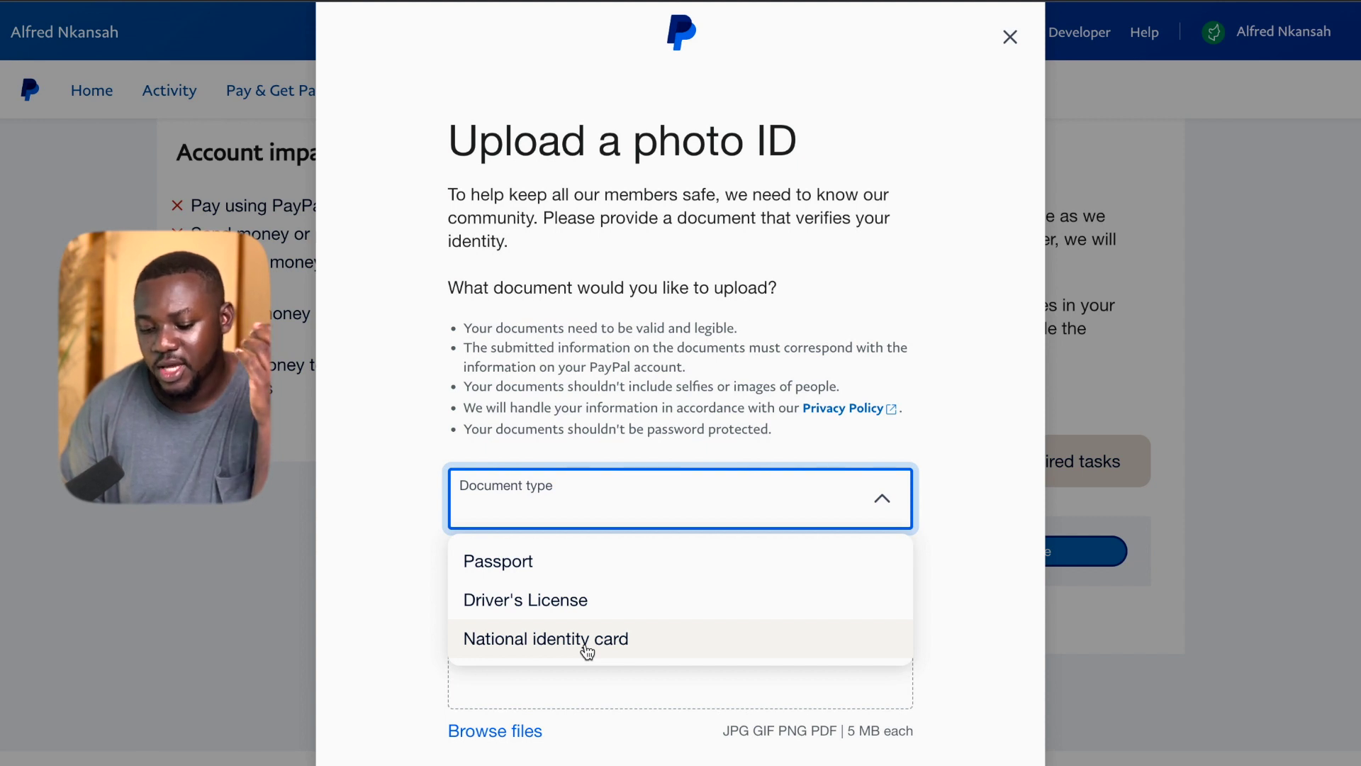
left_click(587, 648)
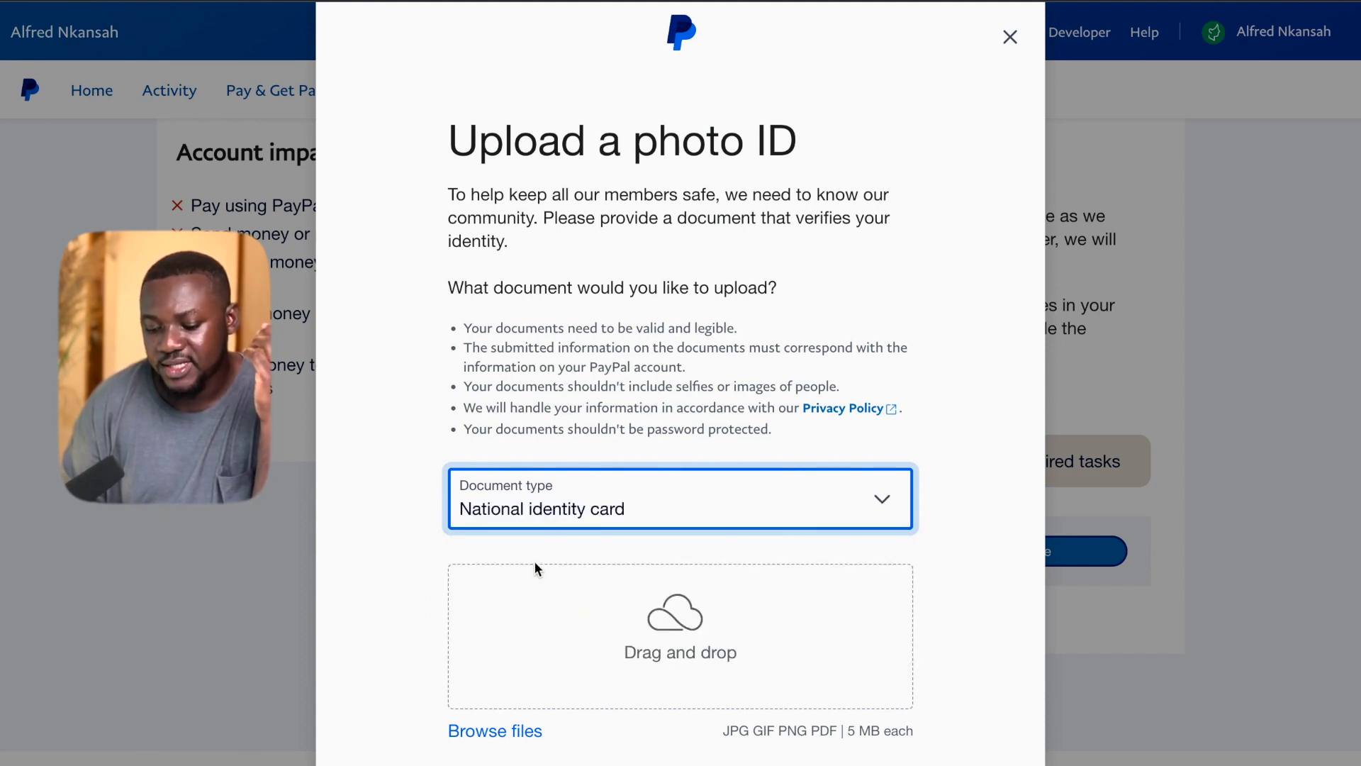
Attach the 749.89 kB Ghana card PDF to the Upload a photo ID dialog.
left_click(669, 609)
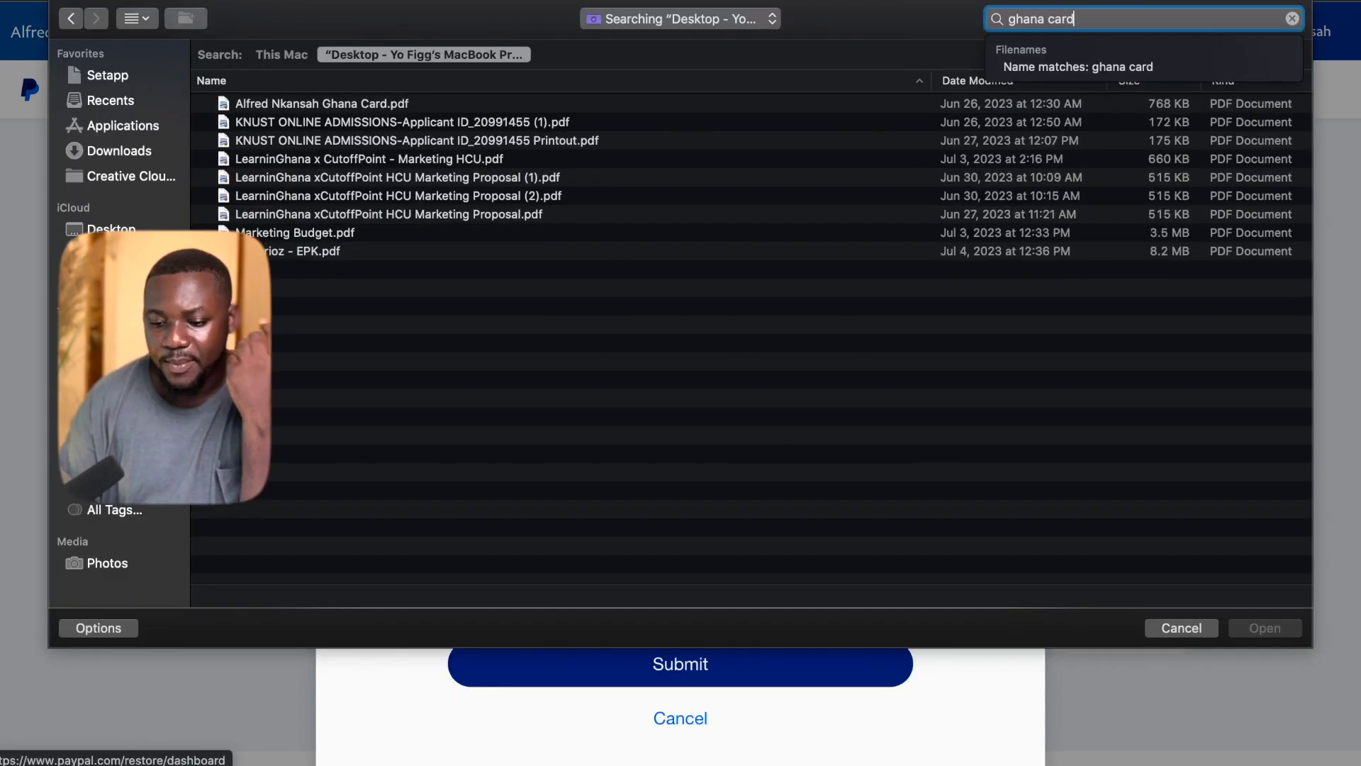
left_click(433, 105)
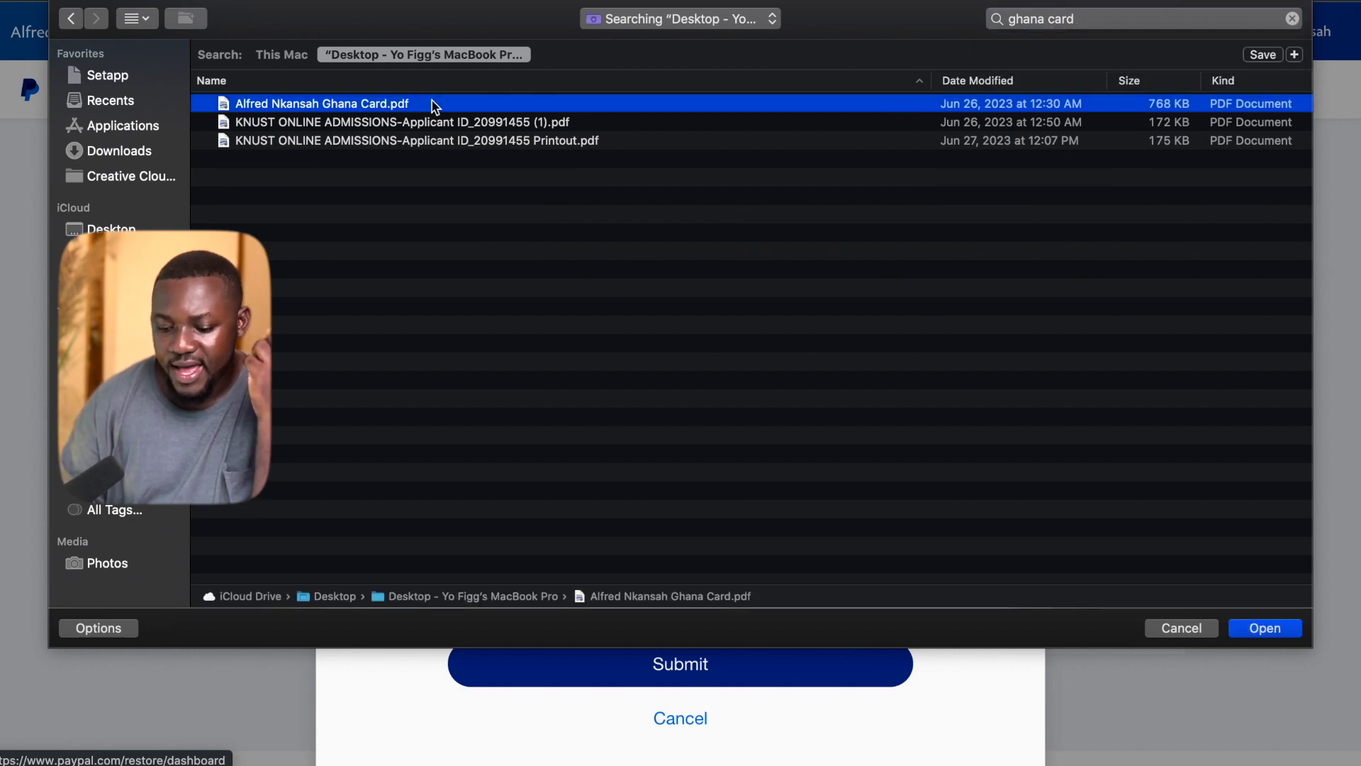
double_click(433, 104)
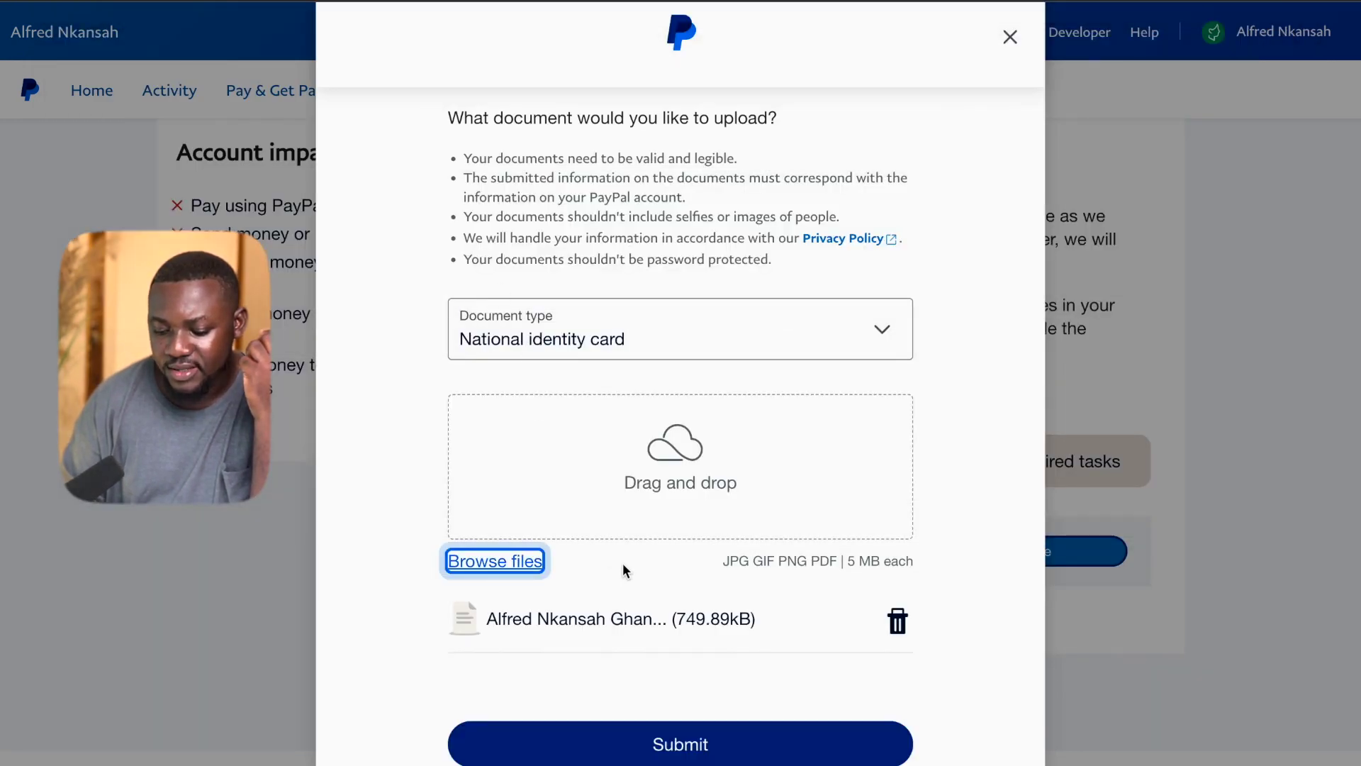